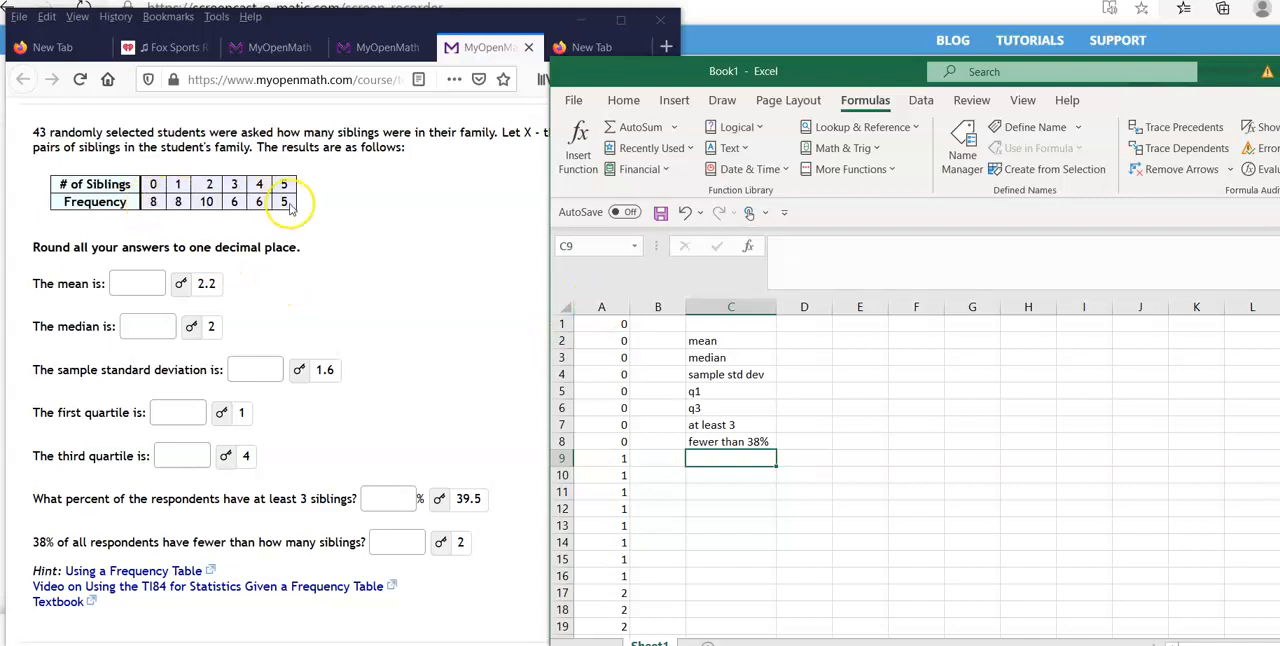
# Check the 0 entries in A1:A8 of the worksheet against the frequency for 0 siblings in the problem's table.
pyautogui.click(152, 185)
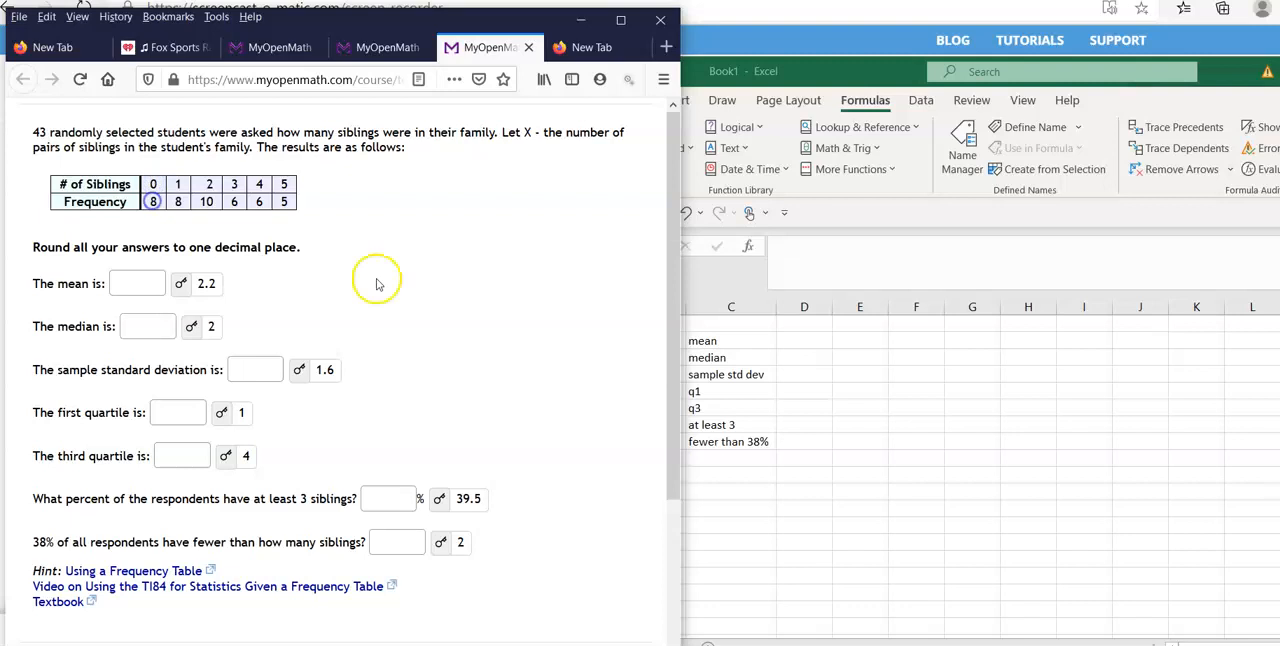
pyautogui.click(820, 432)
pyautogui.click(601, 331)
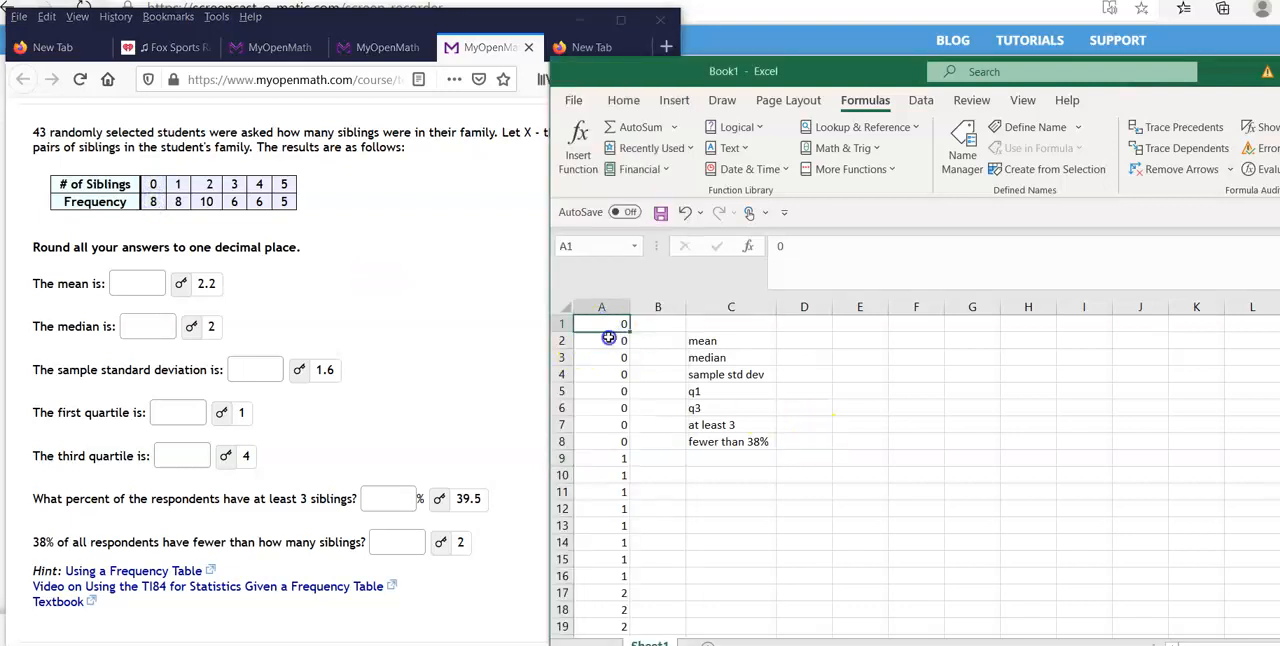
pyautogui.click(623, 372)
pyautogui.click(619, 391)
pyautogui.click(617, 408)
pyautogui.click(613, 425)
pyautogui.click(607, 441)
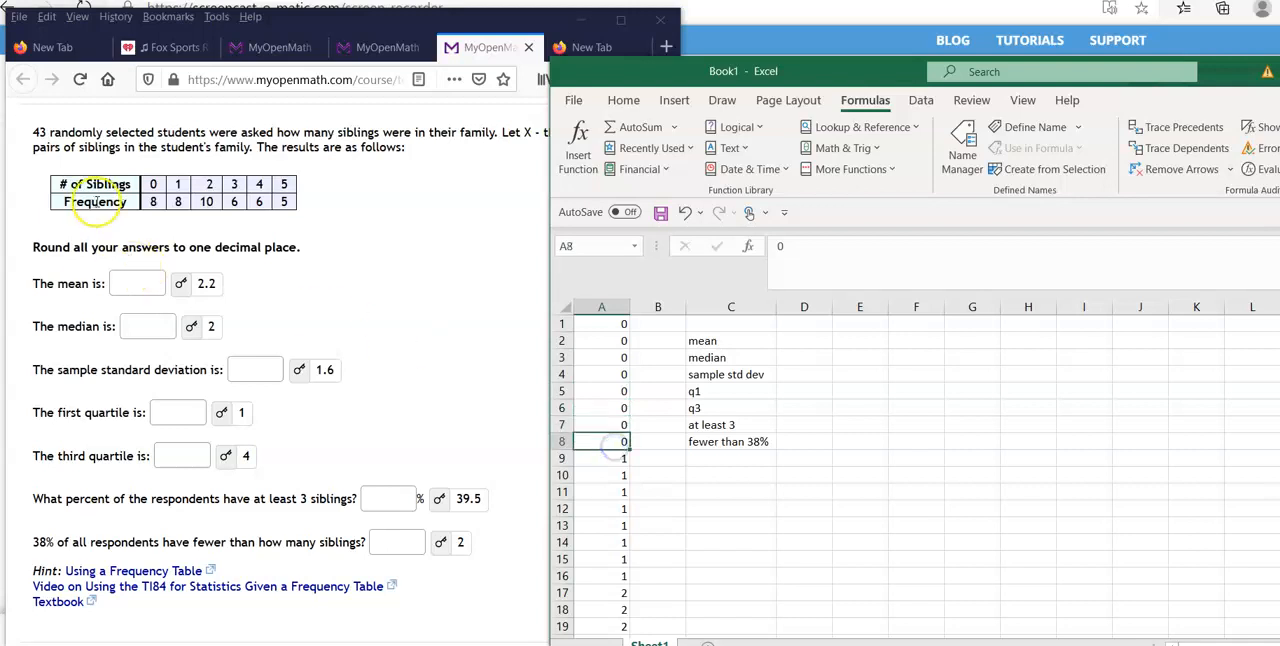
# Check the 1 entries in column A, rows 9 to 16, against the frequency for 1 sibling.
pyautogui.scroll(-1, 758, 513)
pyautogui.click(618, 408)
pyautogui.click(618, 425)
pyautogui.click(627, 492)
pyautogui.click(625, 525)
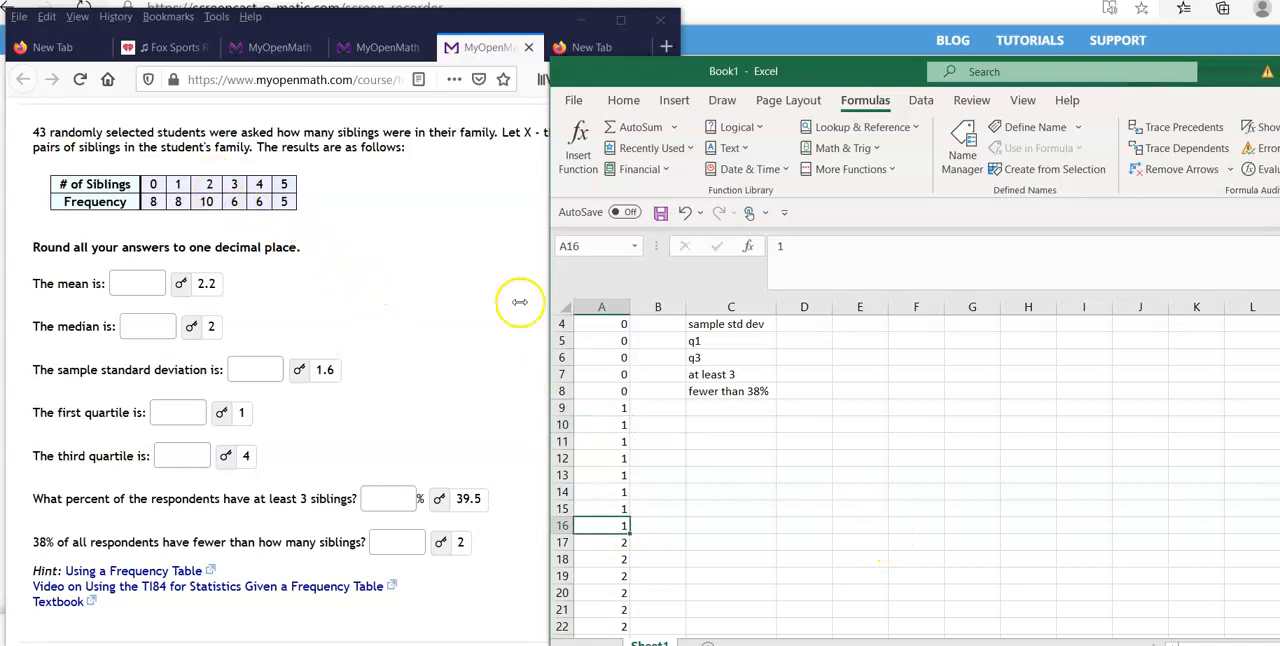
# Check the 2 entries in column A, rows 17 to 26, against the frequency for 2 siblings.
pyautogui.scroll(-1, 814, 423)
pyautogui.click(621, 492)
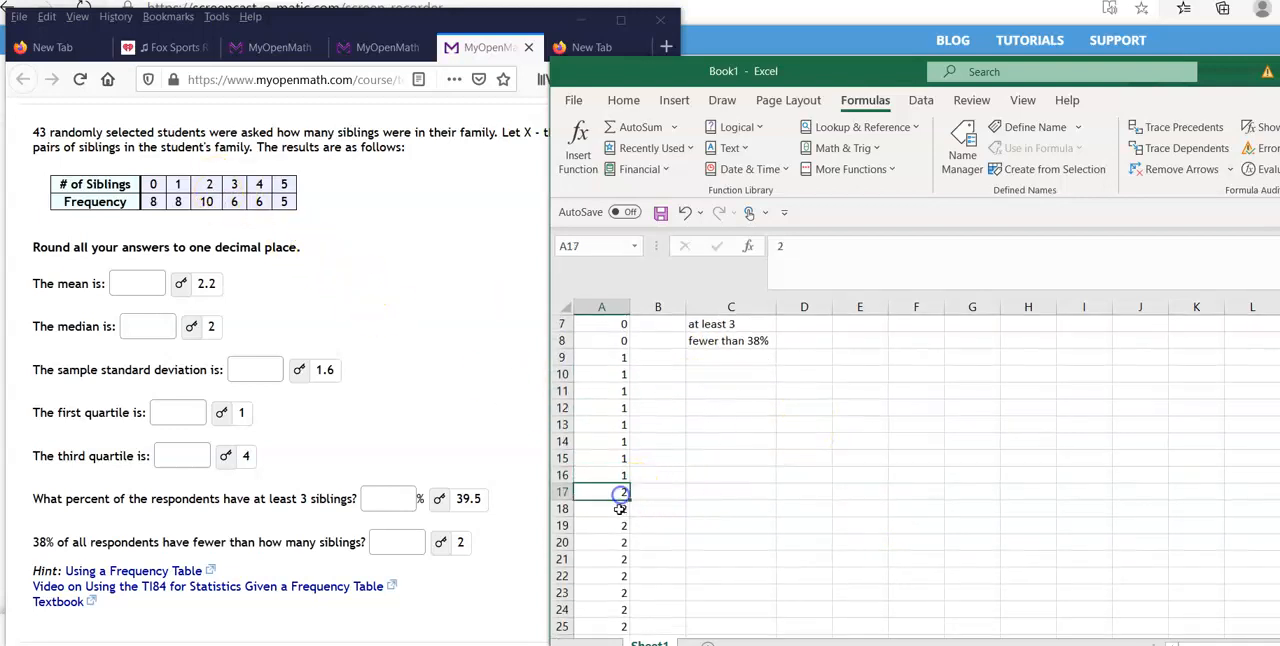
pyautogui.click(623, 508)
pyautogui.scroll(-2, 625, 532)
pyautogui.click(625, 541)
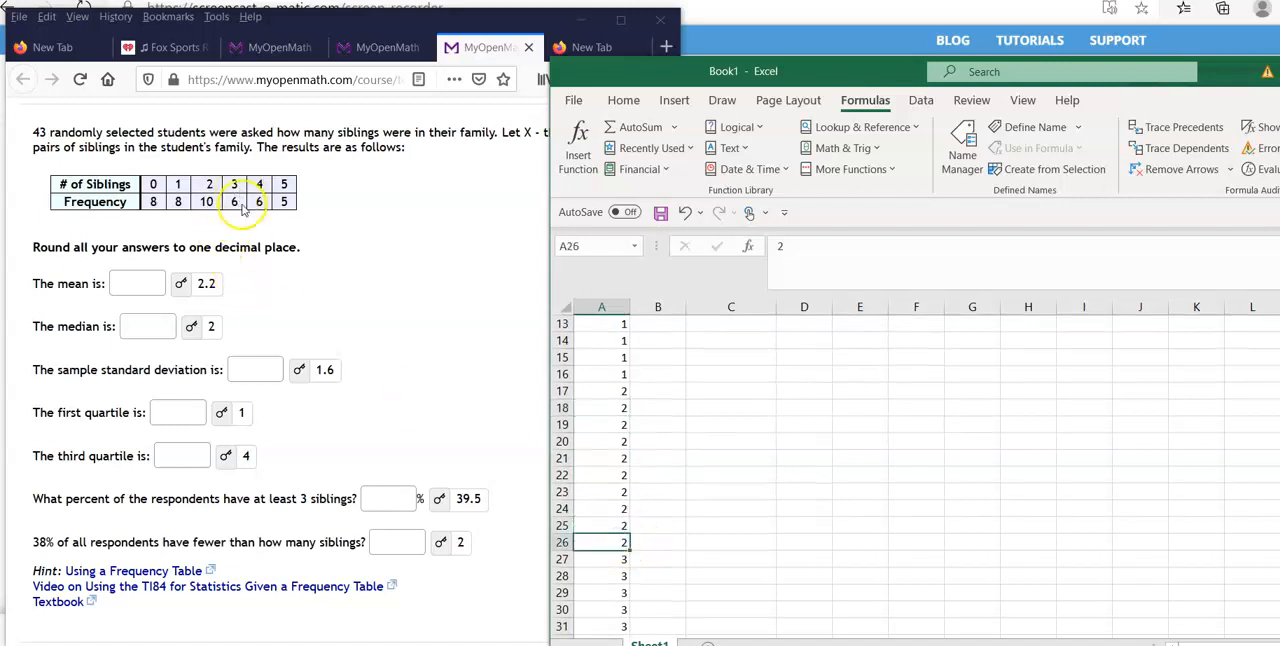
# Check the 3 entries in column A, rows 27 to 32, against the frequency for 3 siblings.
pyautogui.scroll(-3, 744, 510)
pyautogui.click(625, 410)
pyautogui.click(624, 427)
pyautogui.click(624, 443)
pyautogui.click(624, 460)
pyautogui.click(622, 492)
# Check the 4 and 5 entries at the end of column A and compare the last data row with the stated sample size.
pyautogui.scroll(-1, 683, 455)
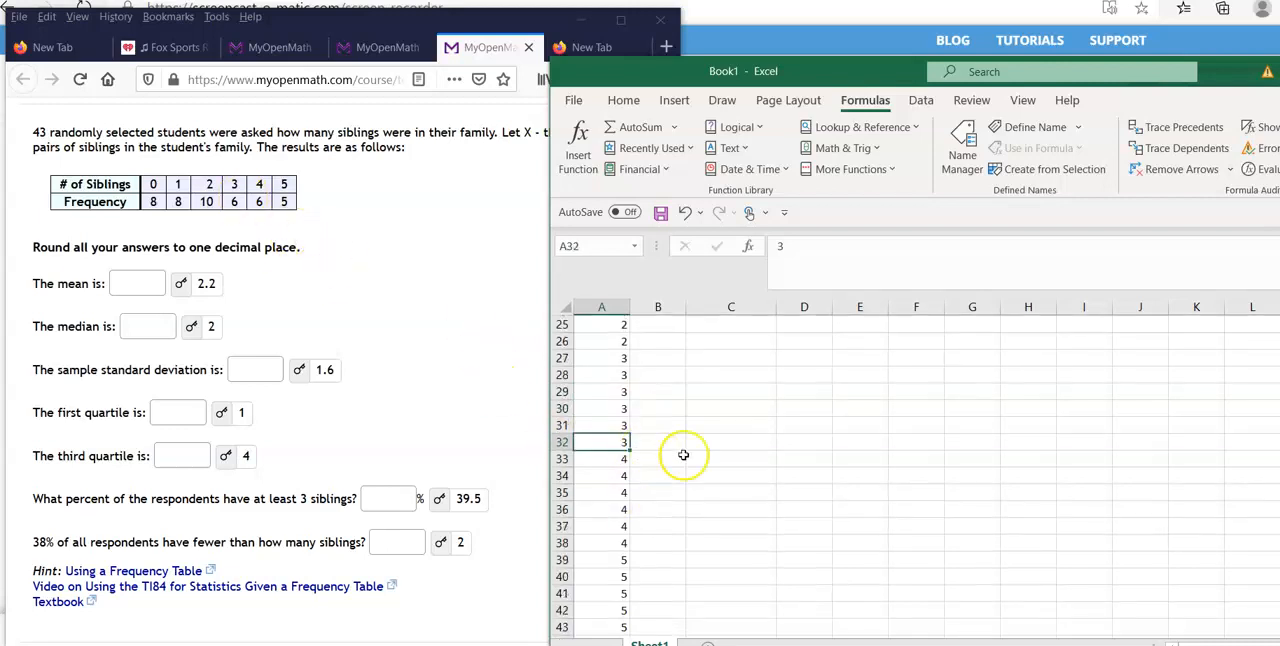
pyautogui.scroll(-1, 655, 545)
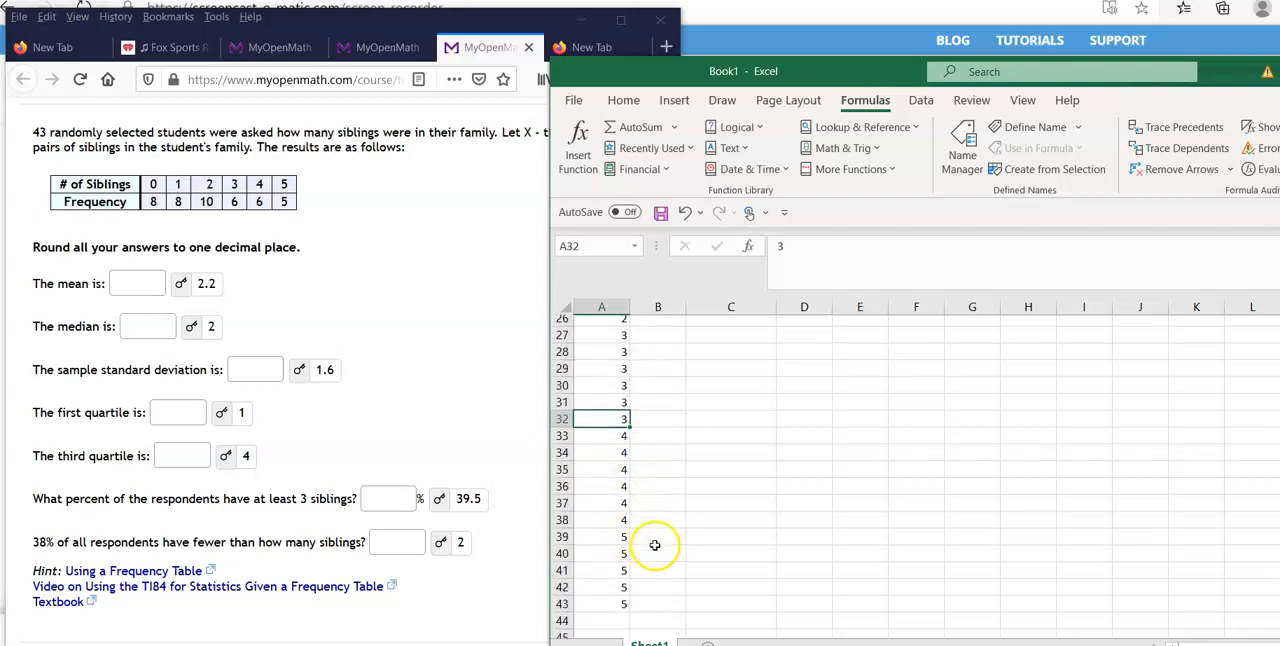
pyautogui.moveTo(592, 509); pyautogui.dragTo(614, 570)
pyautogui.click(757, 474)
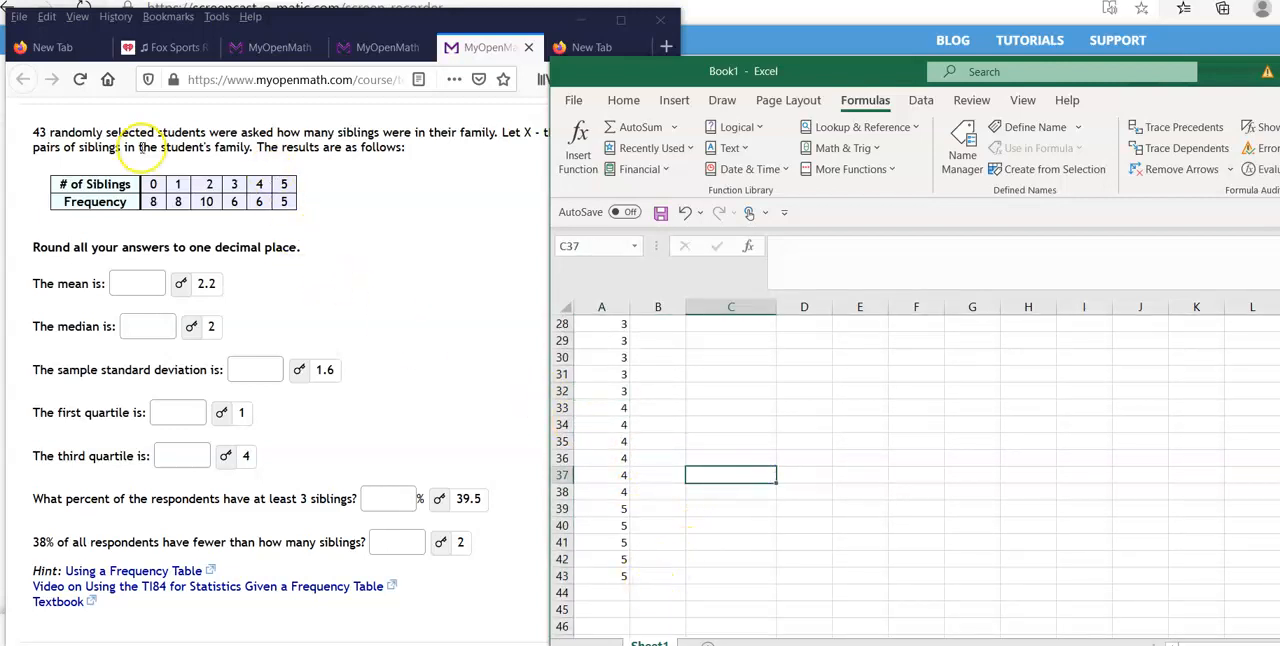
pyautogui.doubleClick(36, 130)
# Calculate the mean of the sibling data in D2 with the AVERAGE function over A1:A43.
pyautogui.click(804, 449)
pyautogui.scroll(9, 818, 456)
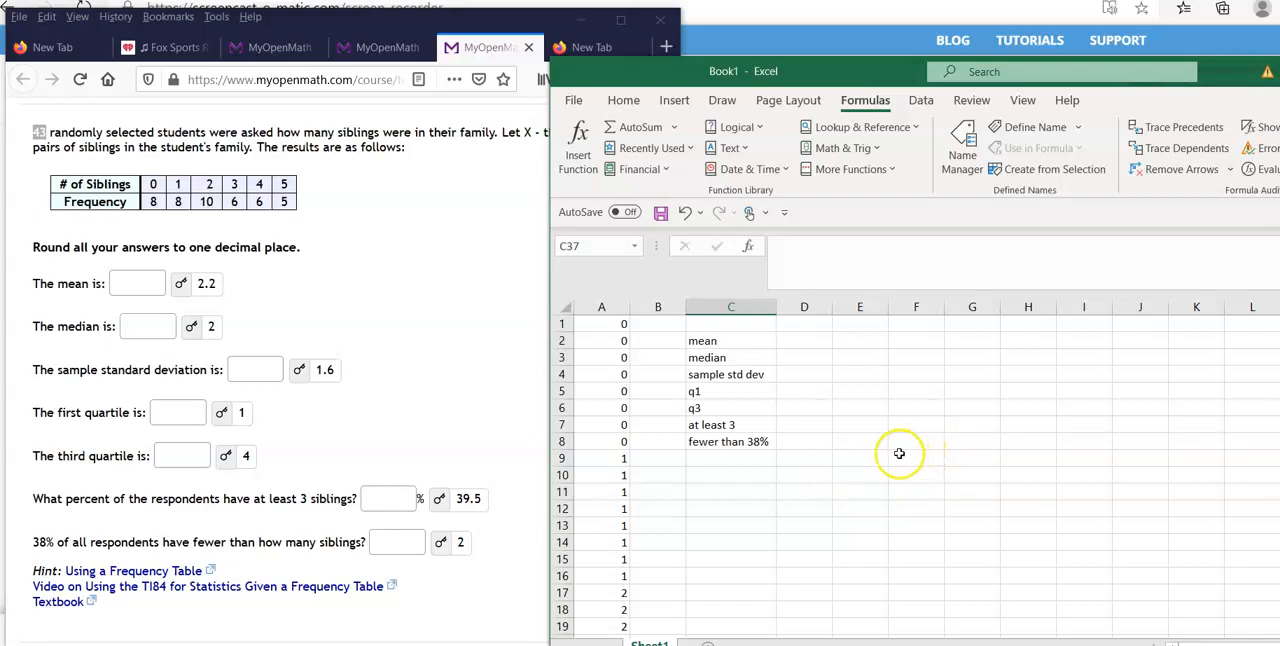
pyautogui.click(808, 342)
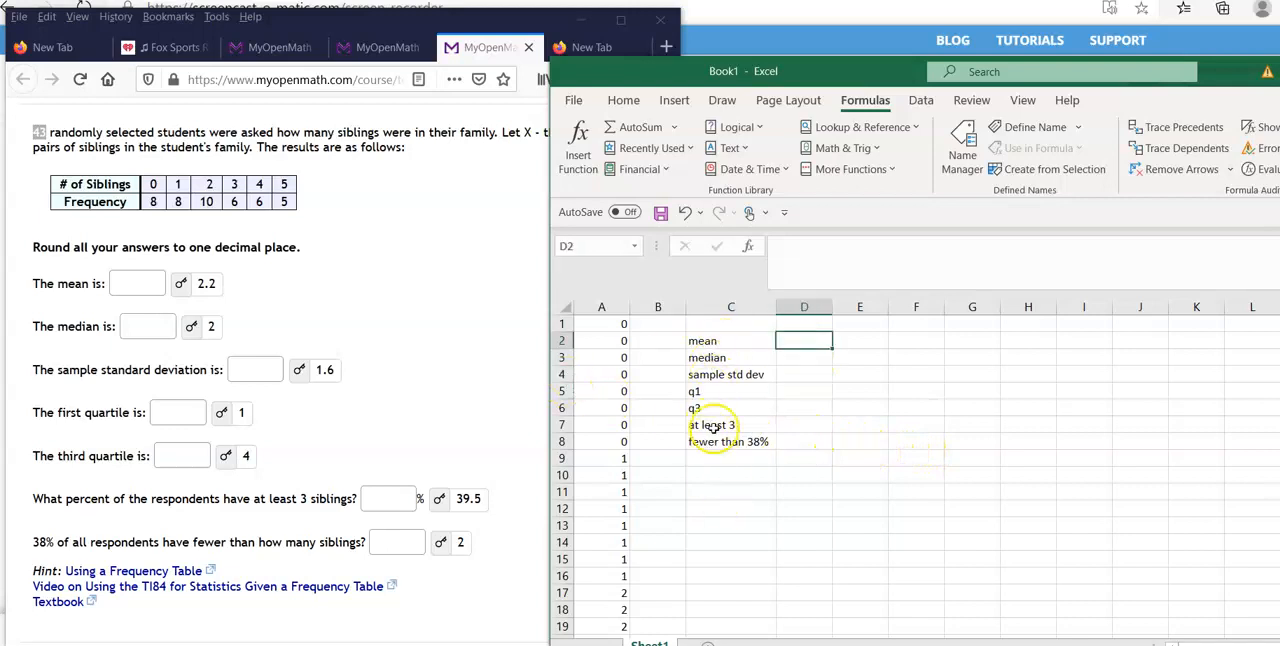
pyautogui.click(848, 169)
pyautogui.moveTo(855, 193)
pyautogui.click(993, 228)
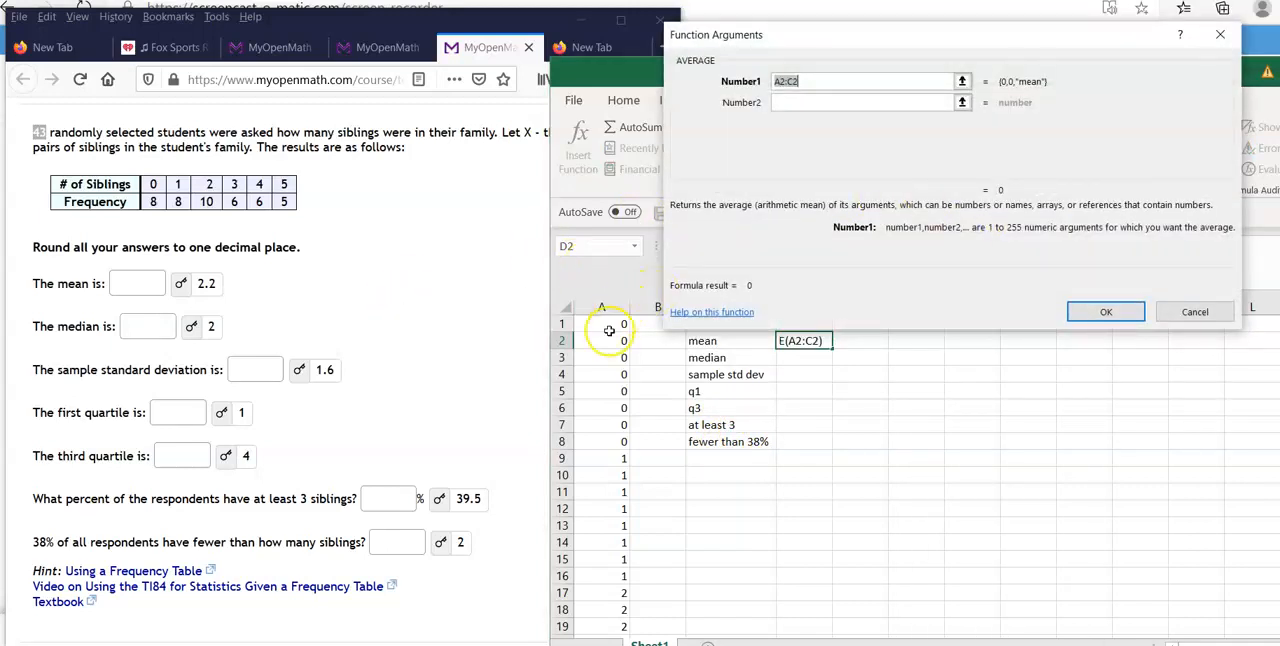
pyautogui.moveTo(614, 325); pyautogui.dragTo(620, 626)
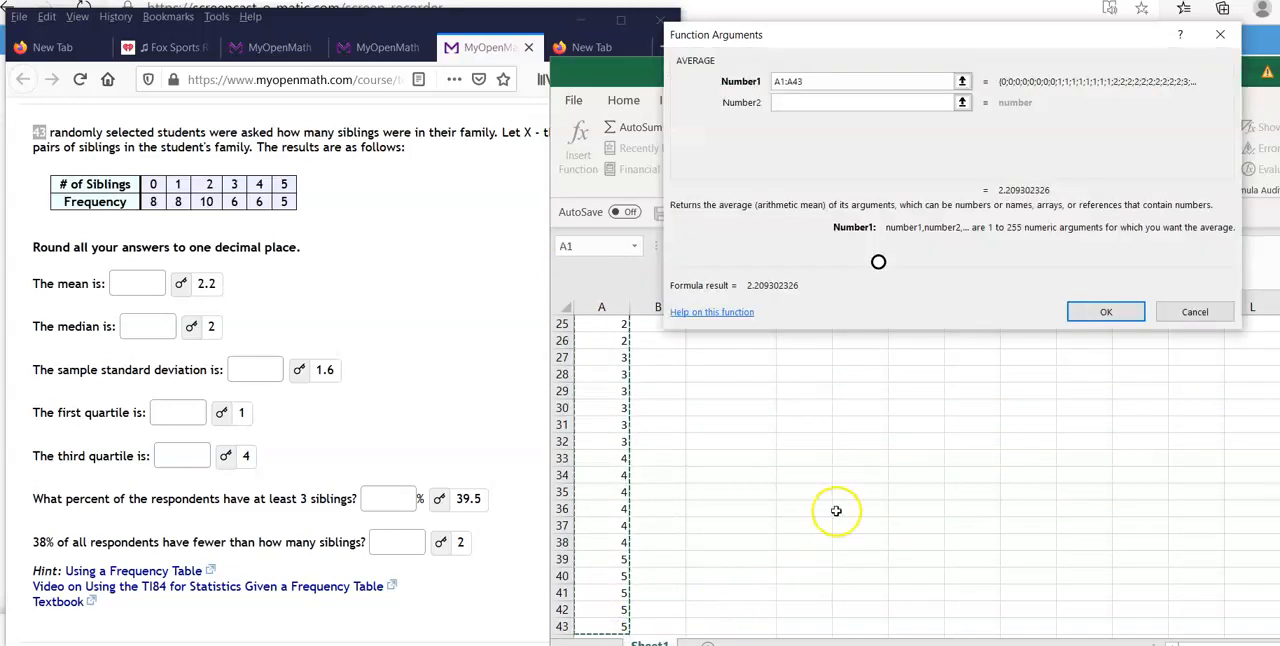
pyautogui.press('Return')
# Calculate the median of the sibling data in D3 with the MEDIAN function over A1:A43.
pyautogui.scroll(1, 836, 511)
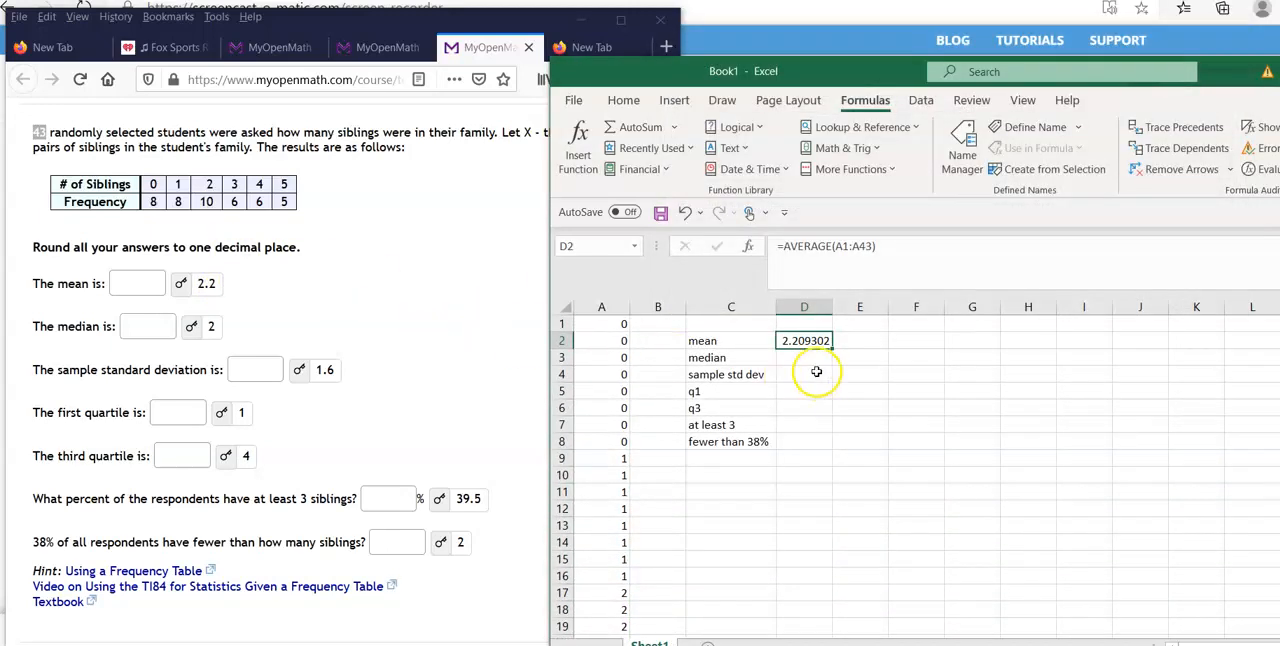
pyautogui.click(806, 361)
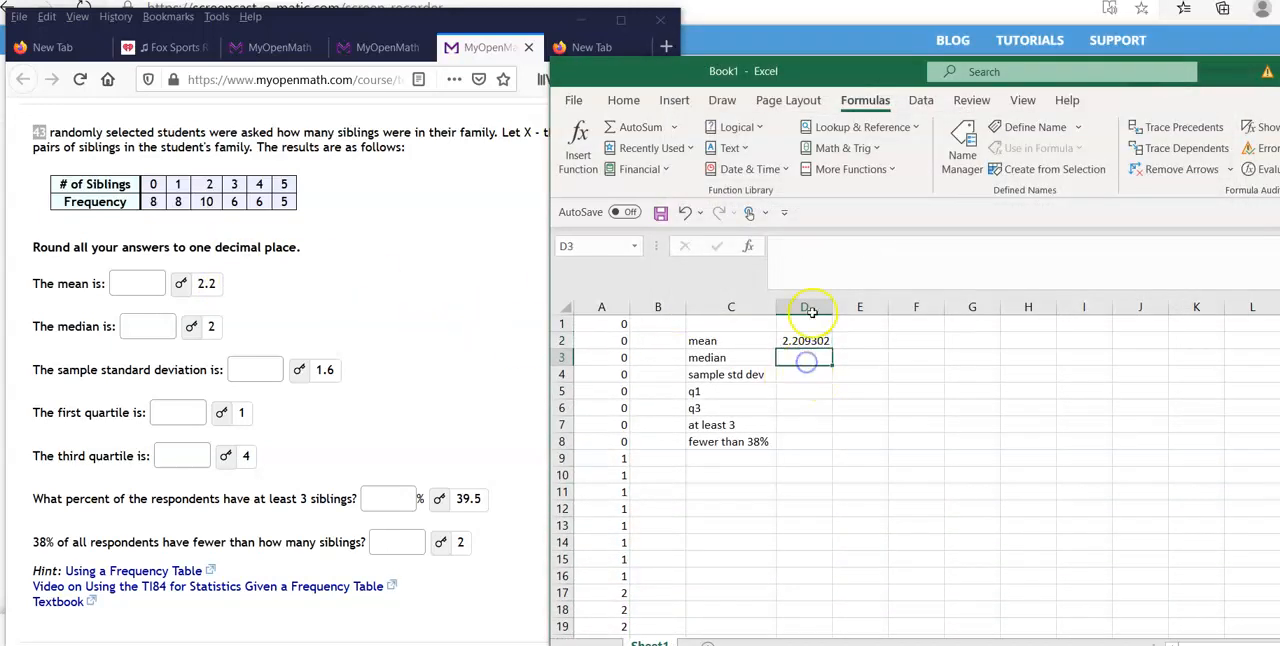
pyautogui.click(850, 169)
pyautogui.click(861, 192)
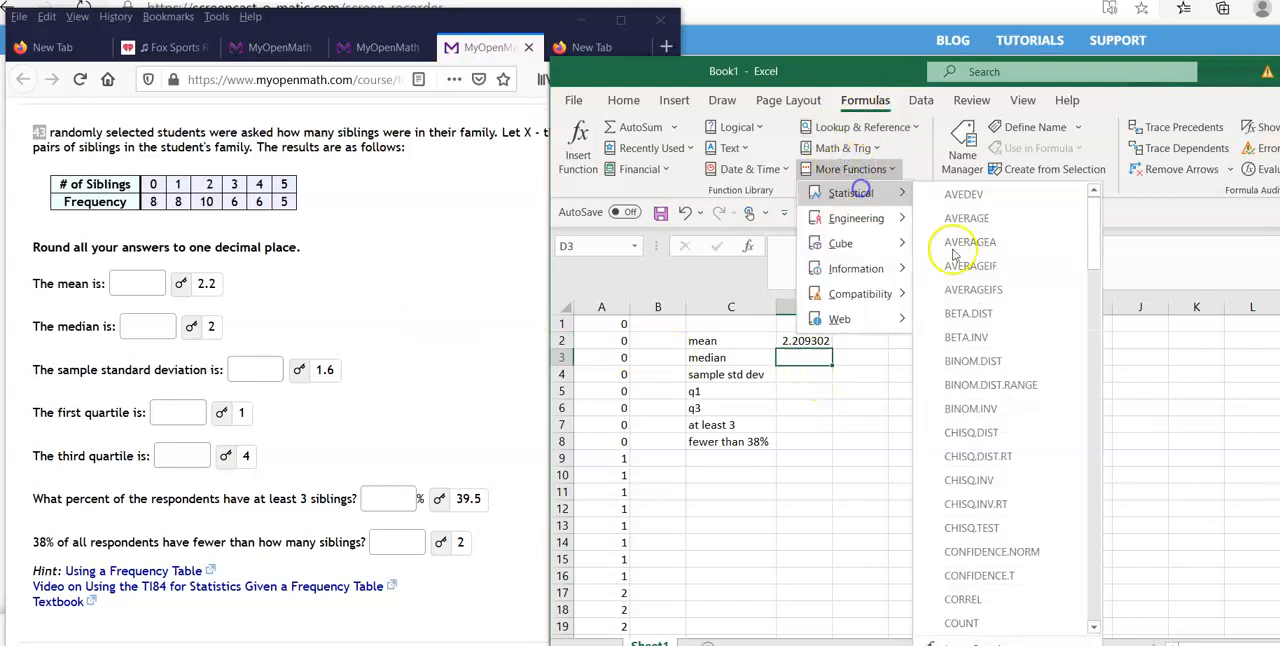
pyautogui.moveTo(1094, 443); pyautogui.dragTo(1094, 461)
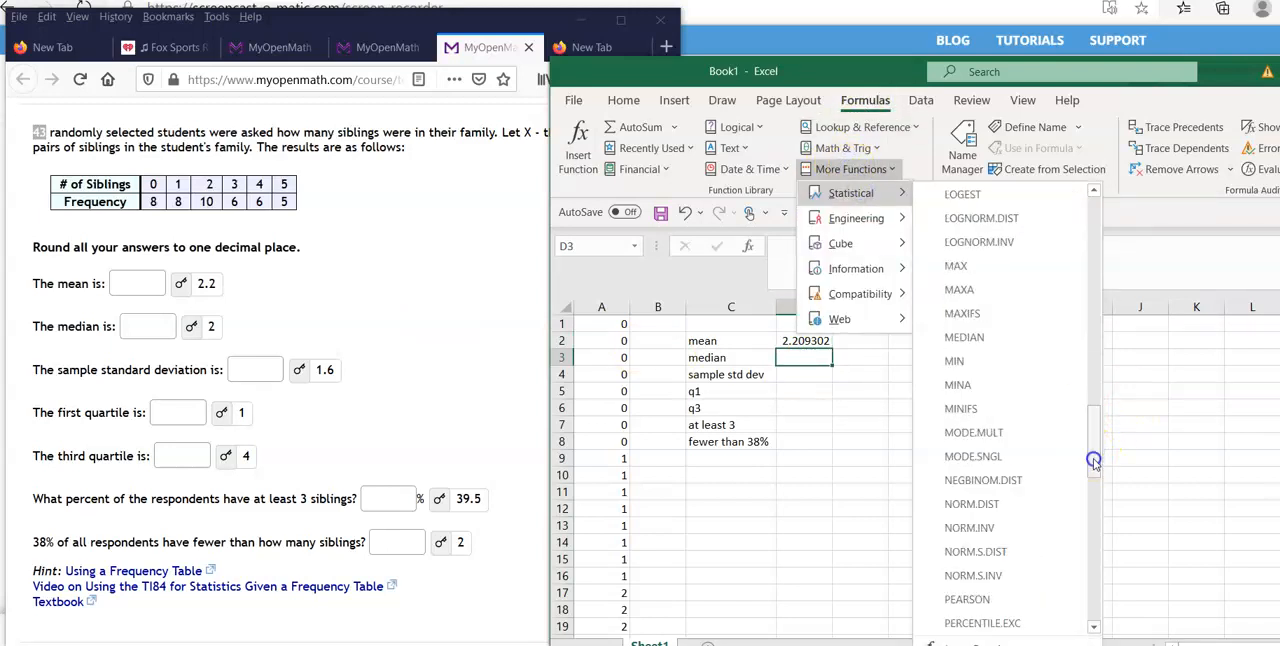
pyautogui.click(998, 337)
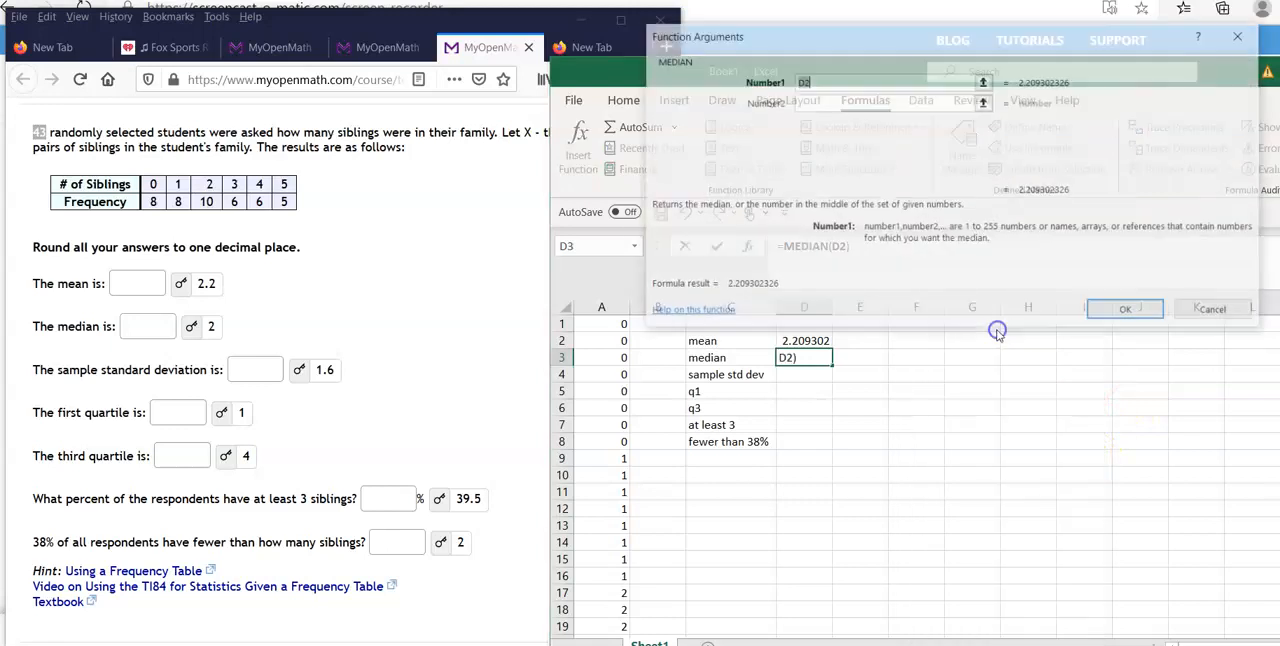
pyautogui.moveTo(580, 322); pyautogui.dragTo(603, 604)
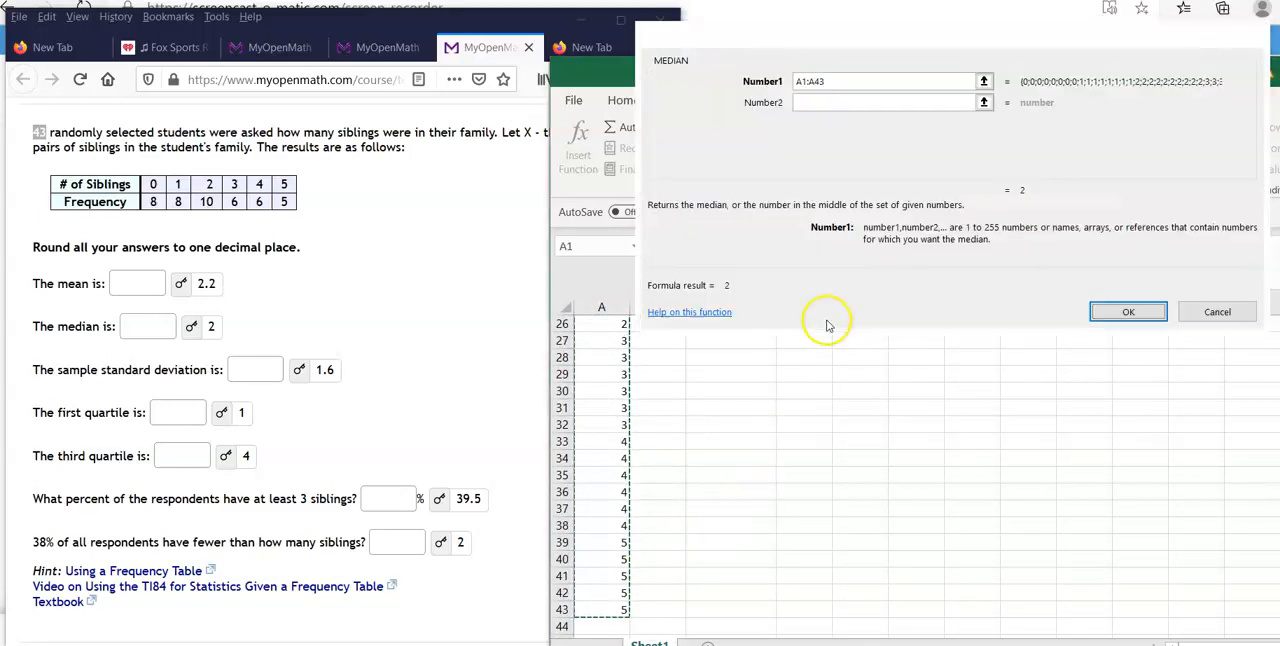
pyautogui.press('Return')
# Try to calculate the sample standard deviation with STDEV.S over A1:A43 while D3 is selected.
pyautogui.scroll(1, 820, 375)
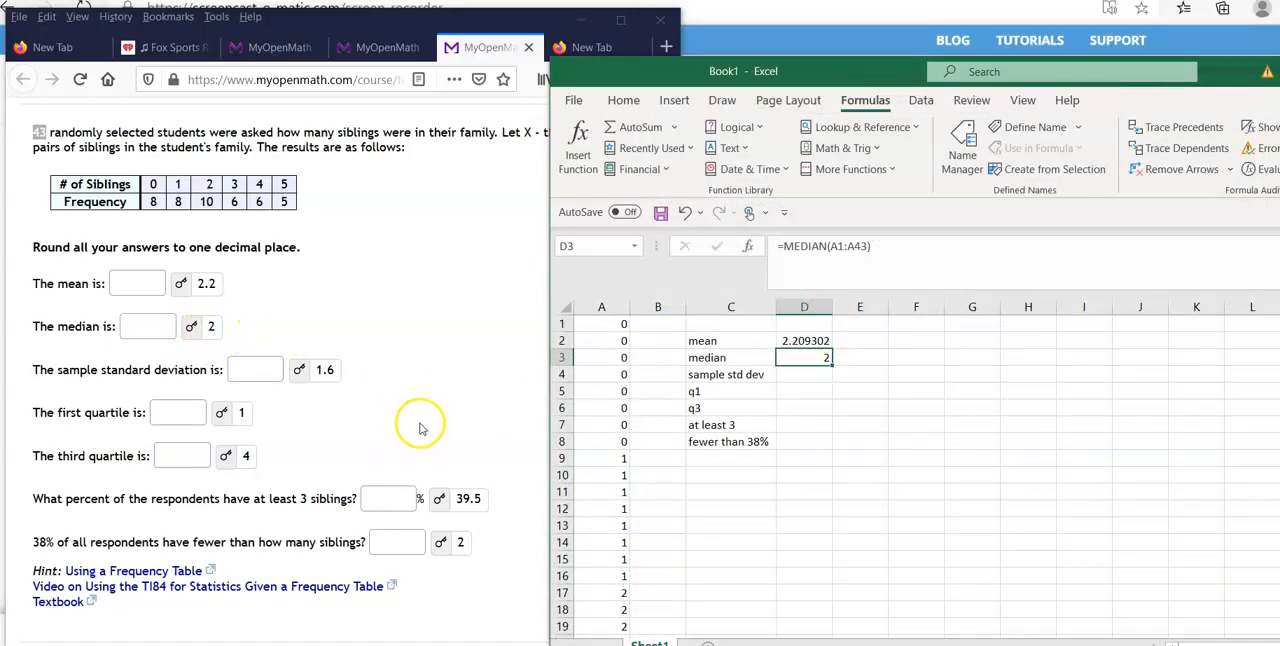
pyautogui.click(845, 170)
pyautogui.moveTo(877, 196)
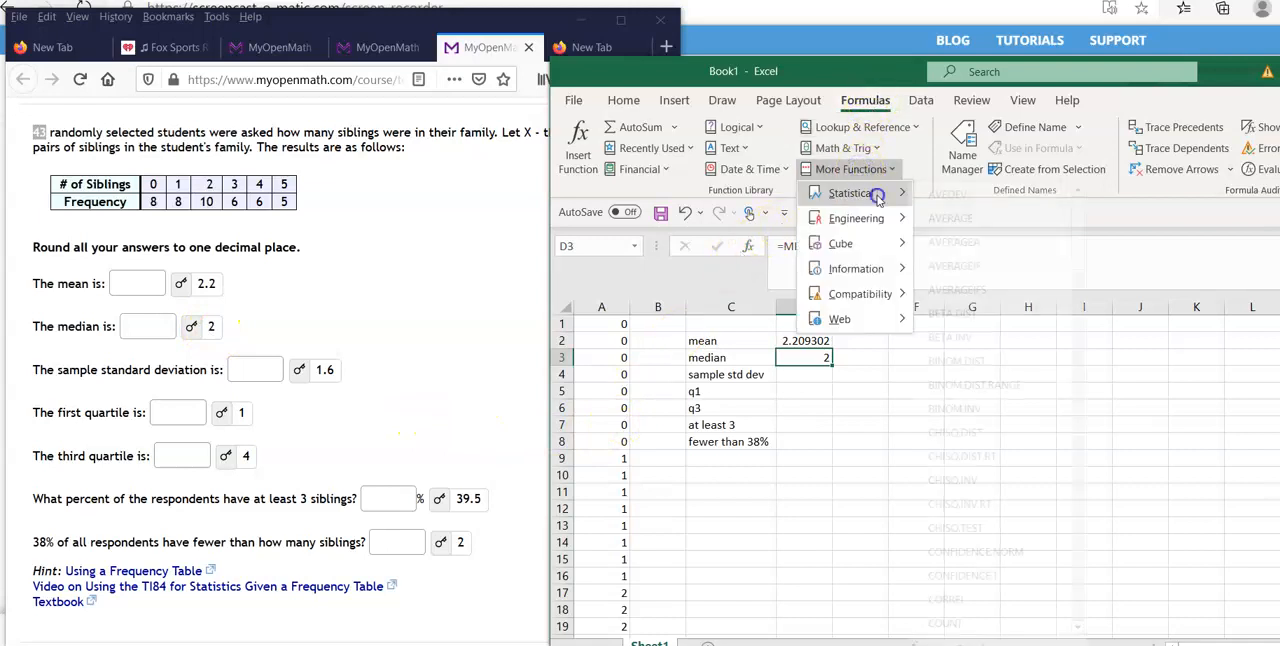
pyautogui.moveTo(1096, 478); pyautogui.dragTo(1097, 514)
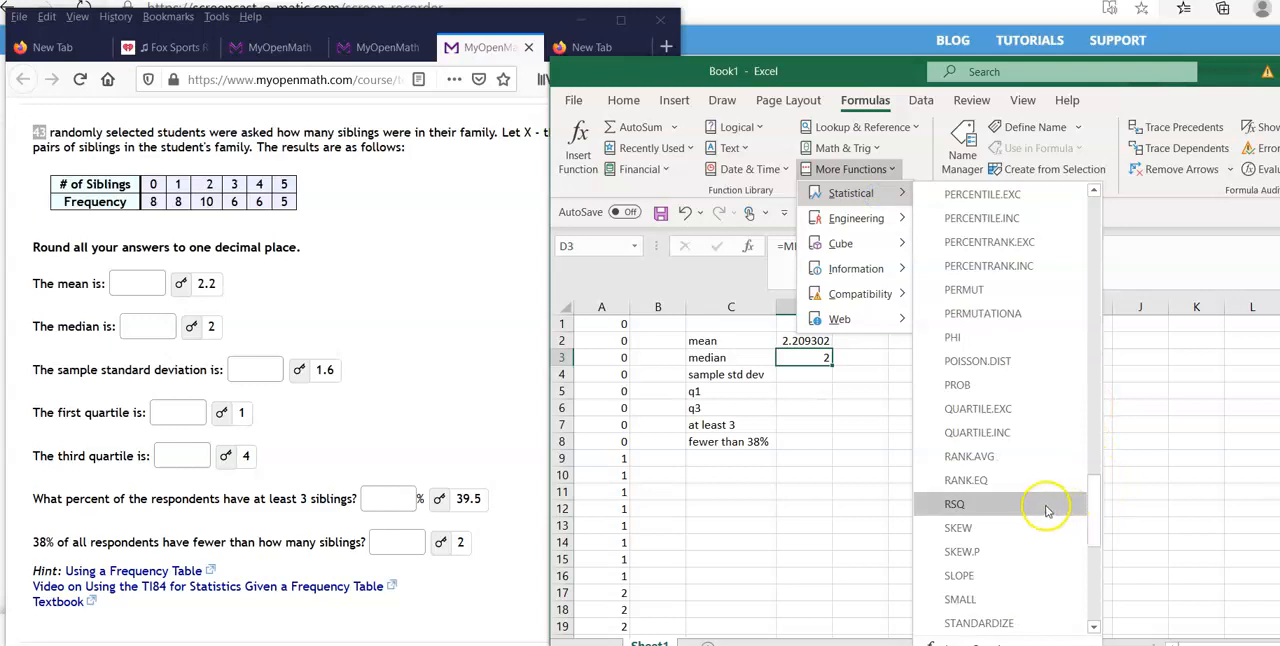
pyautogui.scroll(-1, 1040, 508)
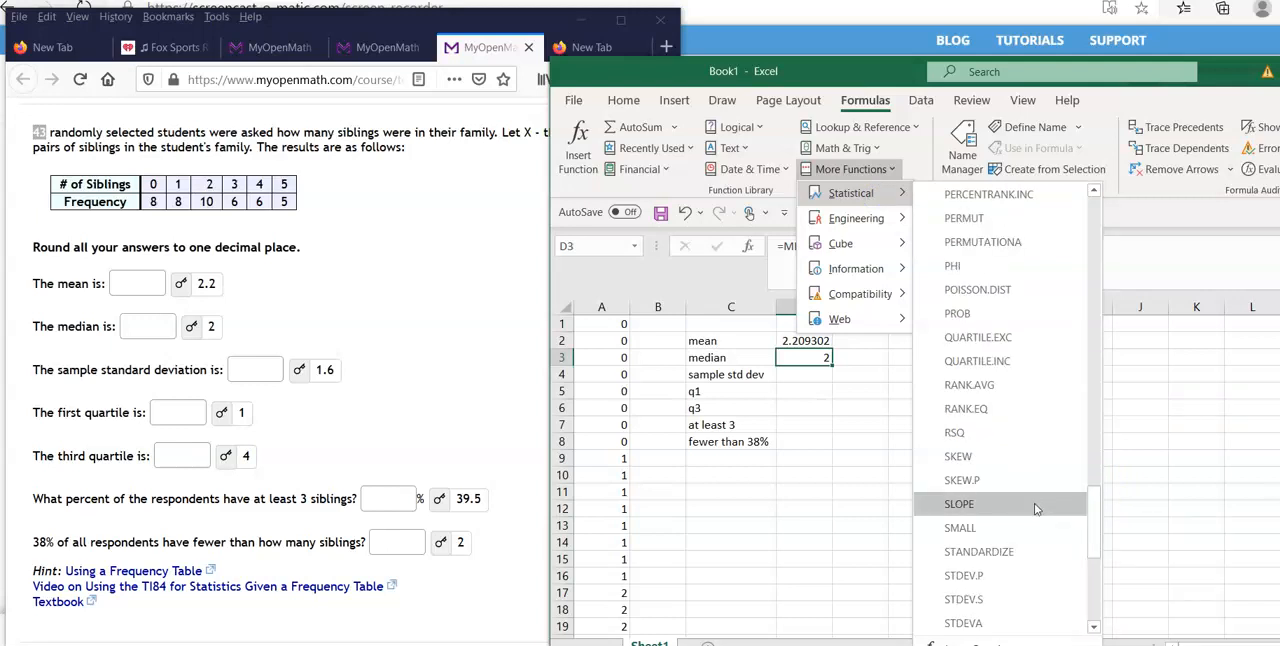
pyautogui.scroll(-1, 1036, 509)
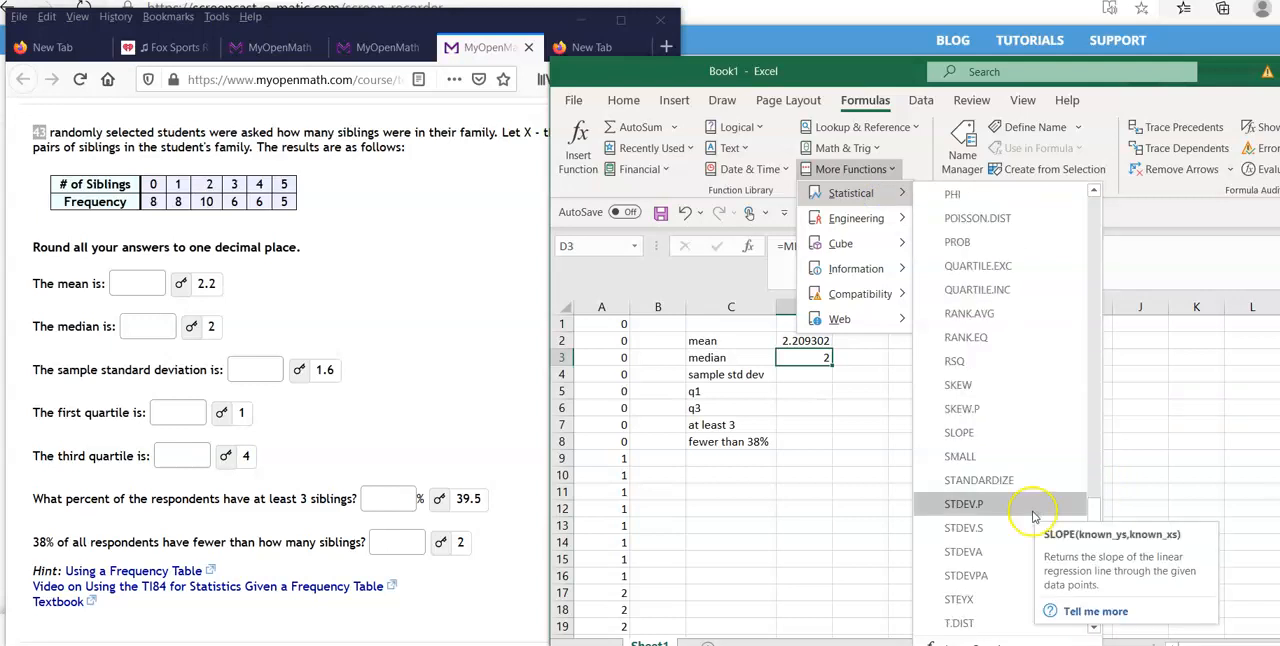
pyautogui.click(973, 540)
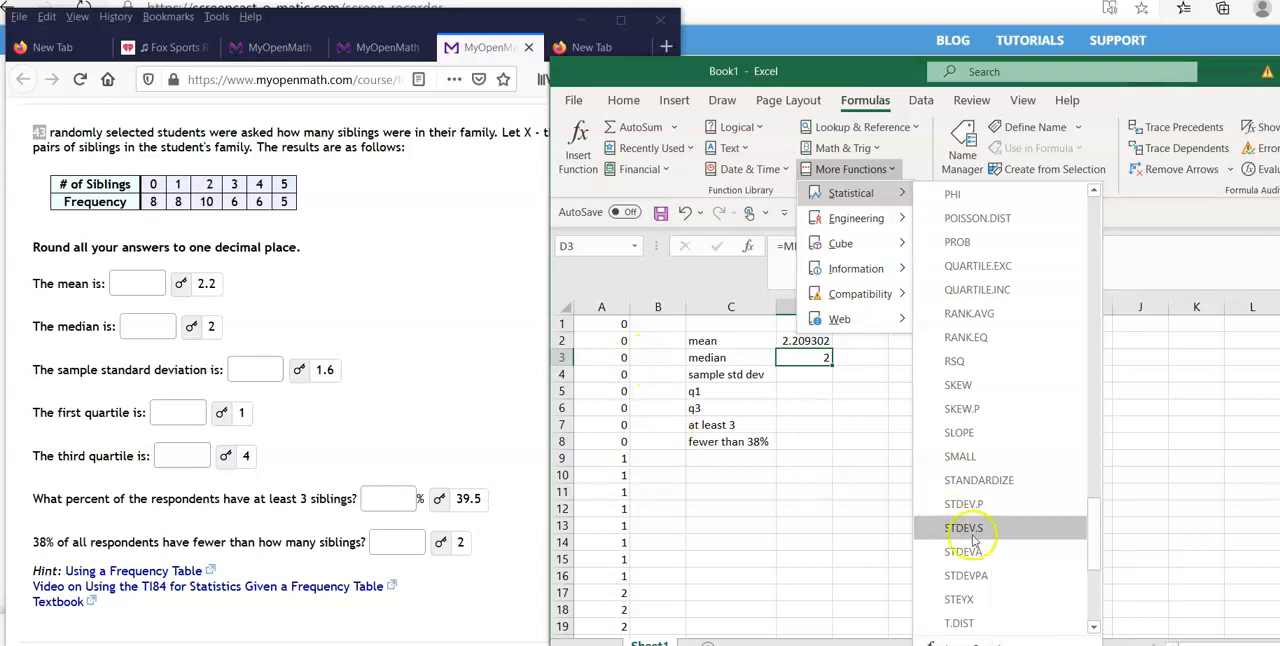
pyautogui.moveTo(603, 321); pyautogui.dragTo(602, 595)
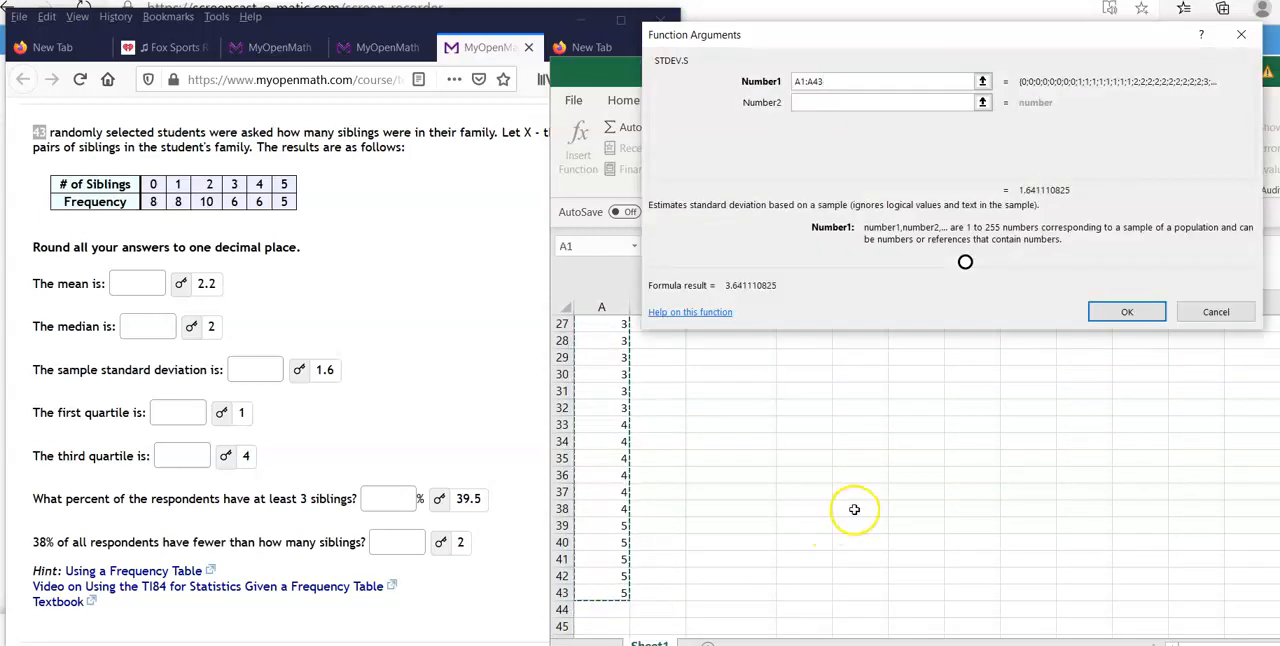
pyautogui.press('Return')
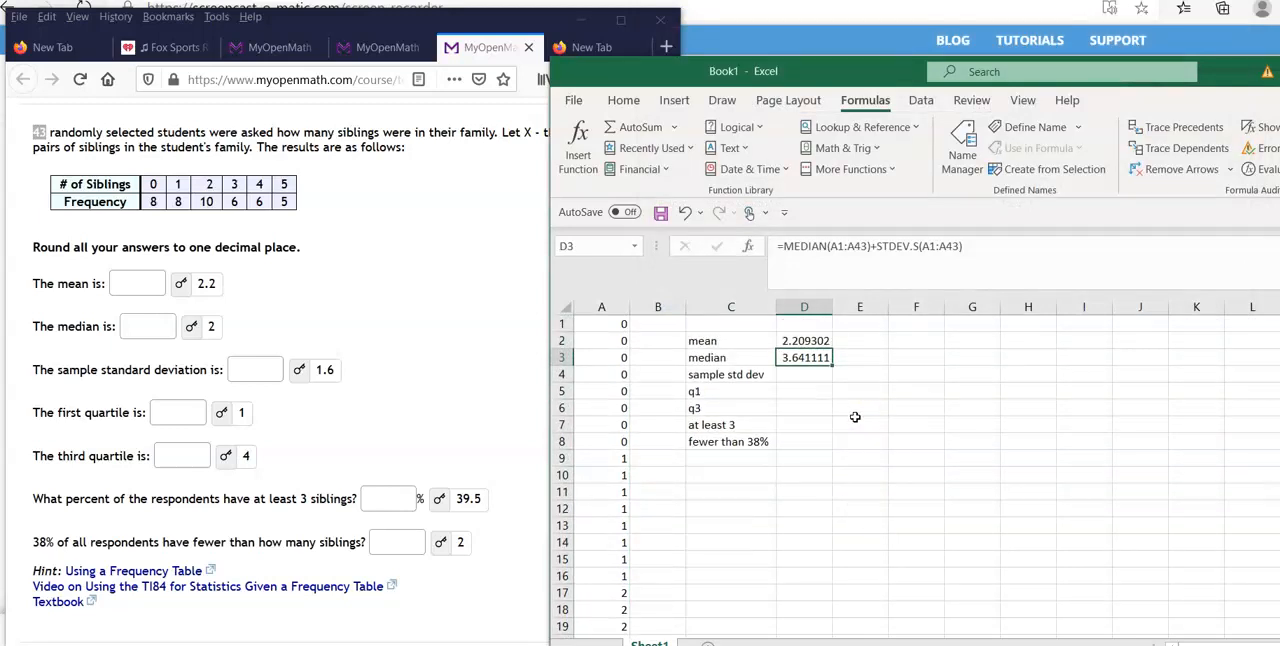
# Remove the appended STDEV.S term from the D3 formula, leaving =MEDIAN(A1:A43).
pyautogui.scroll(-7, 830, 400)
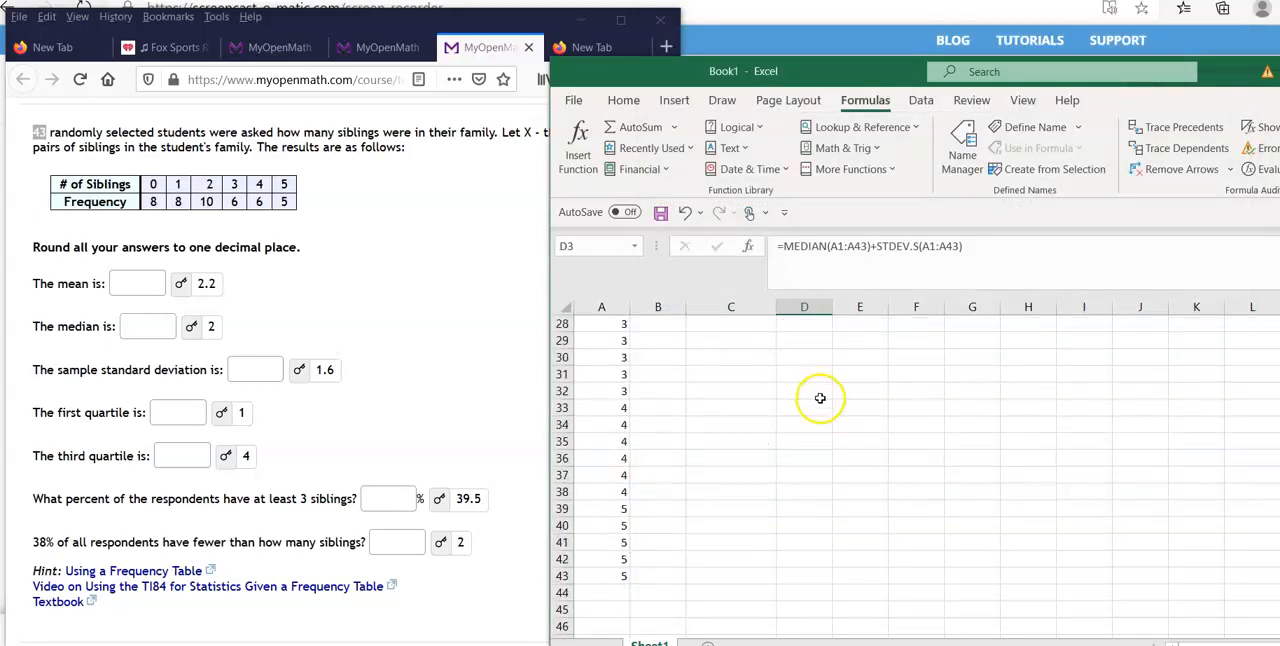
pyautogui.scroll(7, 820, 398)
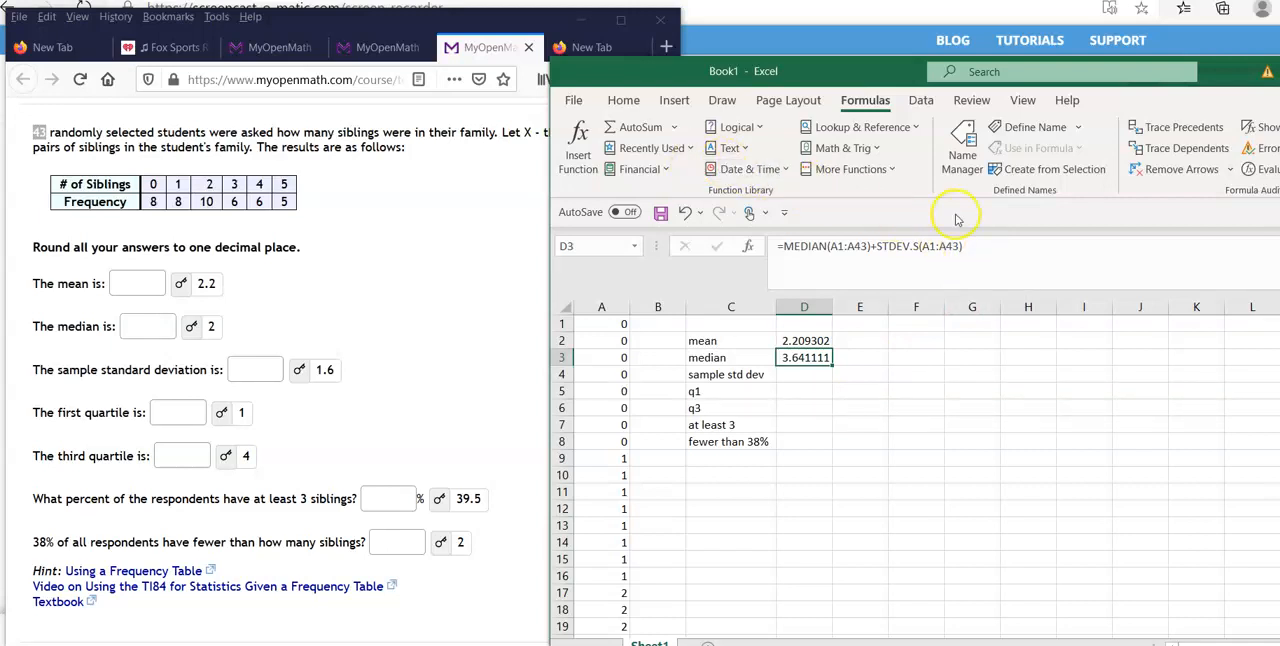
pyautogui.click(966, 246)
pyautogui.press('BackSpace')
pyautogui.press('BackSpace')
pyautogui.press('BackSpace')
pyautogui.press('BackSpace')
pyautogui.press('BackSpace')
pyautogui.press('BackSpace')
pyautogui.press('BackSpace')
pyautogui.press('BackSpace')
pyautogui.press('BackSpace')
pyautogui.press('BackSpace')
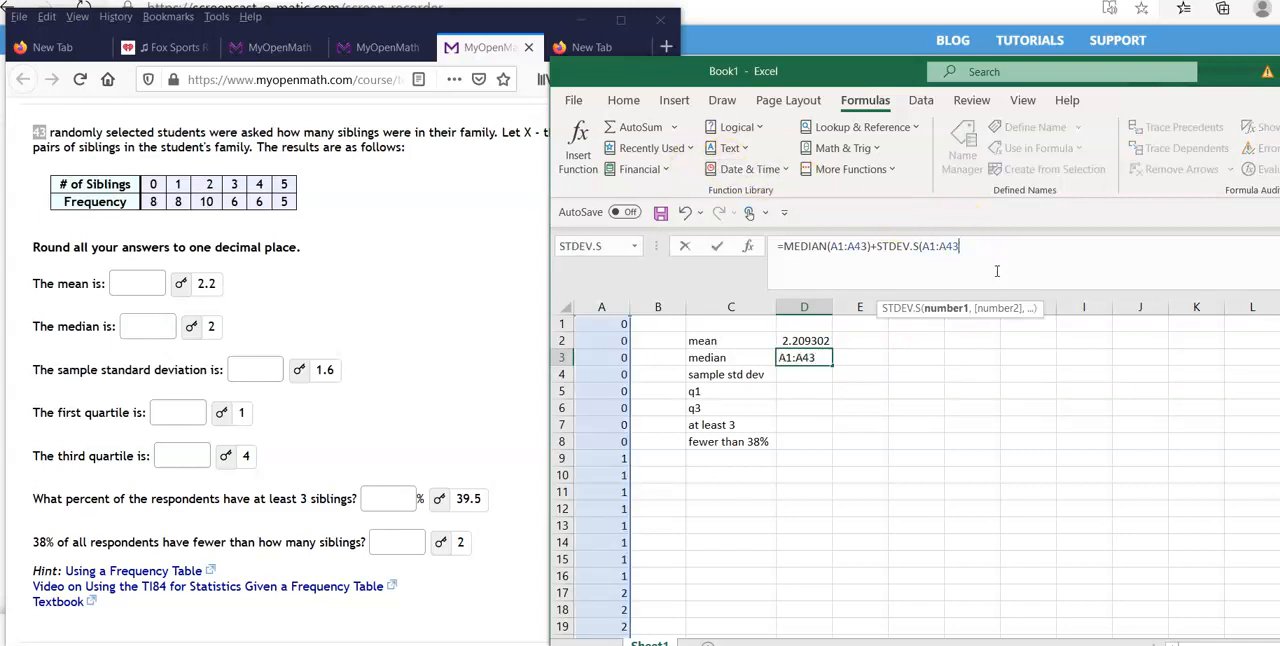
pyautogui.press('BackSpace')
pyautogui.press('BackSpace')
pyautogui.press('BackSpace')
pyautogui.press('BackSpace')
pyautogui.press('BackSpace')
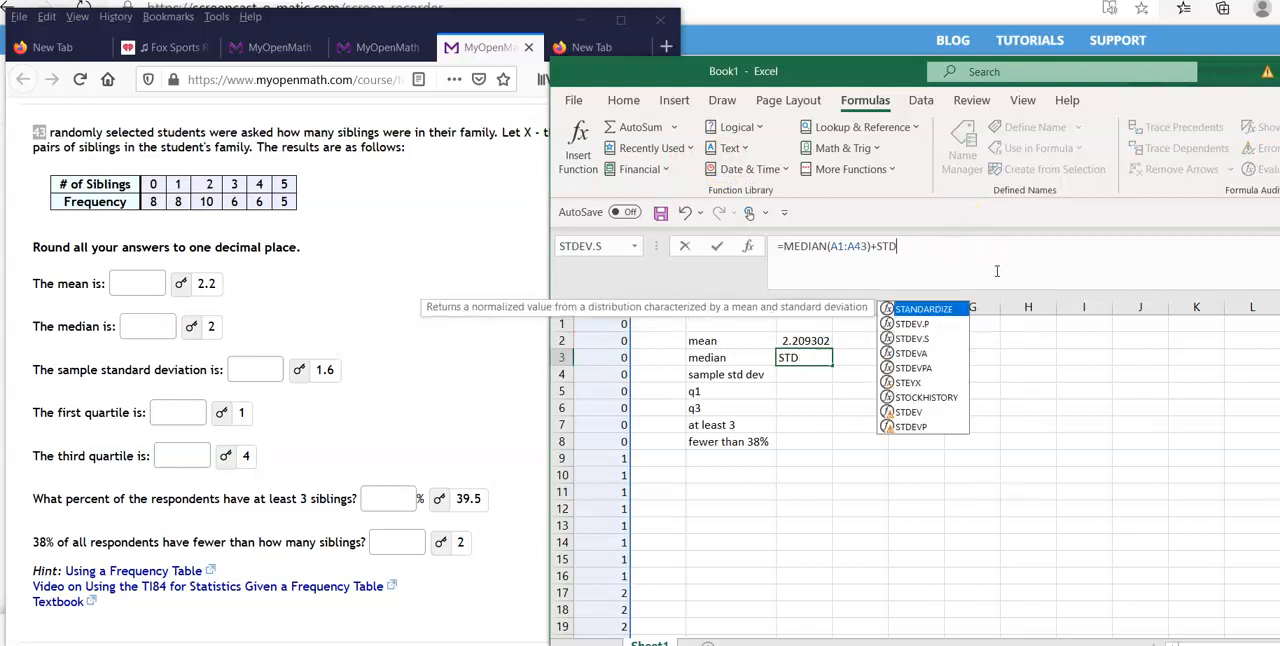
pyautogui.press('Return')
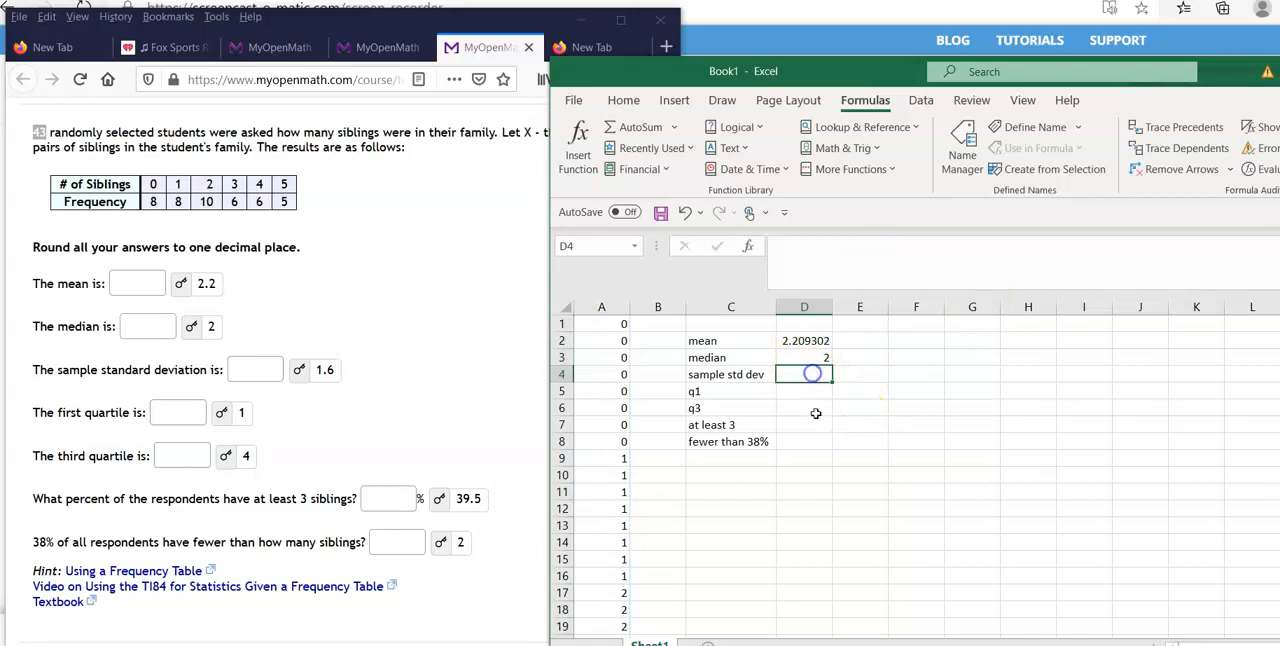
# Review the mean and median results in D2 and D3 and the empty cell D4 beside the sample std dev label.
pyautogui.click(818, 357)
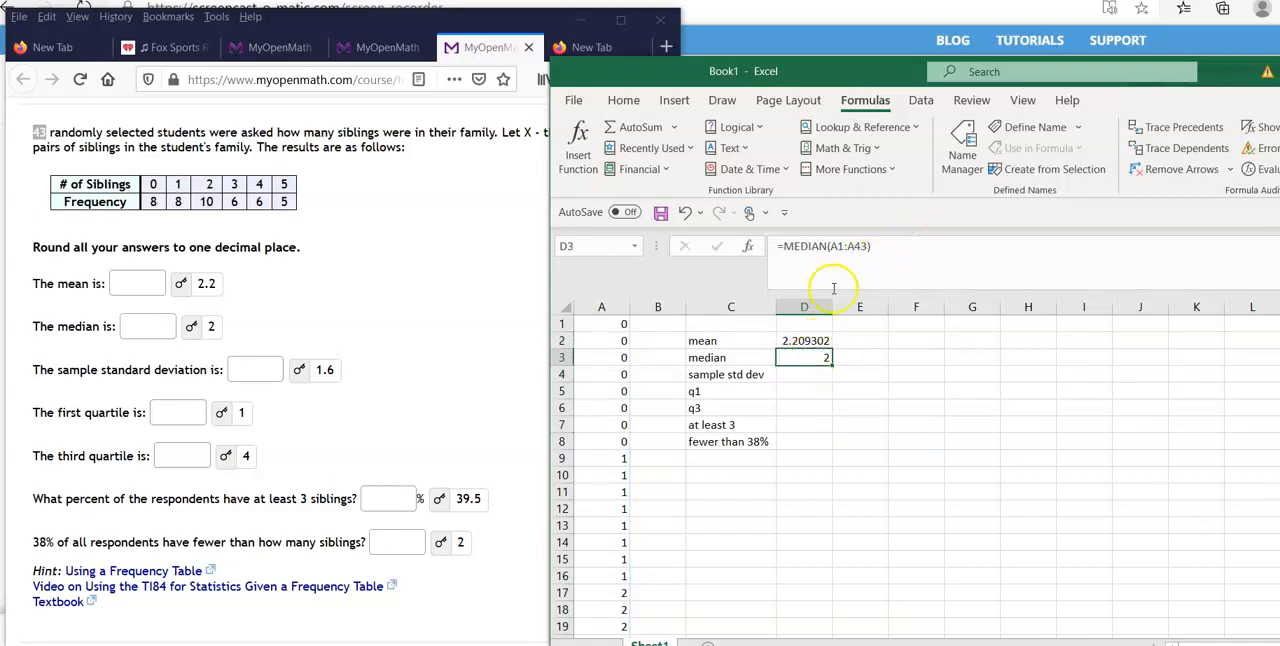
pyautogui.click(815, 374)
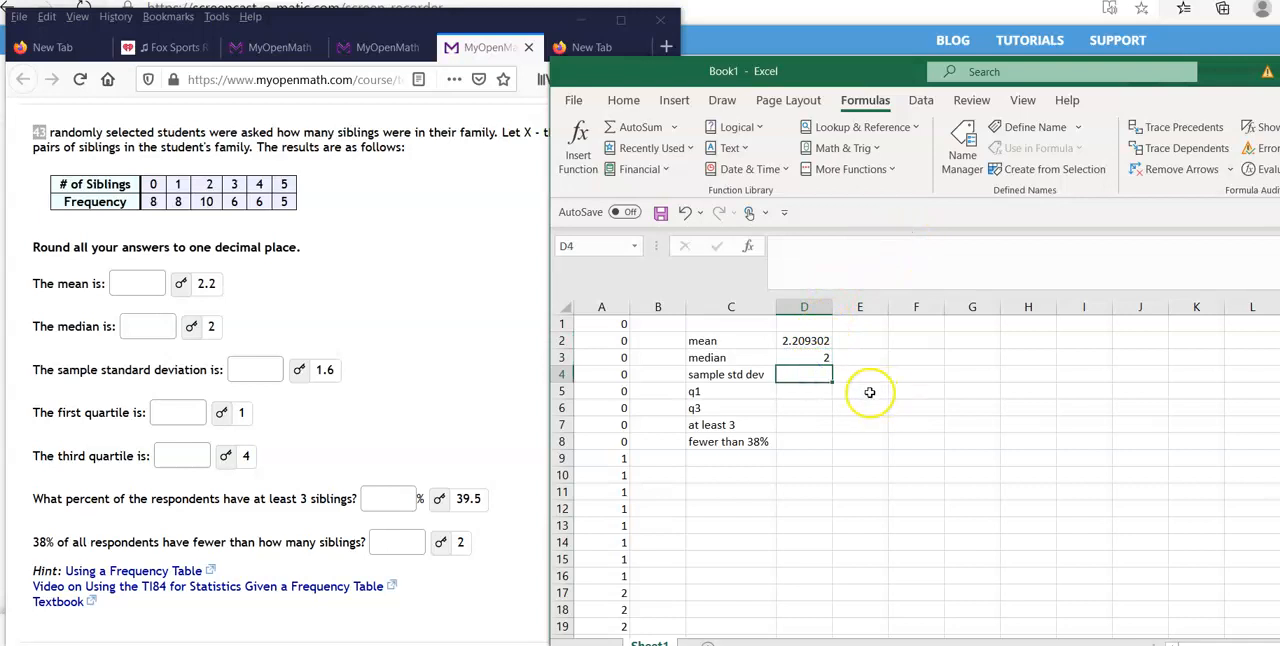
pyautogui.click(823, 340)
pyautogui.click(806, 357)
pyautogui.moveTo(806, 357)
pyautogui.mouseDown()
pyautogui.moveTo(905, 345)
pyautogui.moveTo(957, 406)
pyautogui.moveTo(936, 463)
pyautogui.moveTo(886, 491)
pyautogui.moveTo(803, 397)
pyautogui.moveTo(818, 357)
pyautogui.mouseUp()
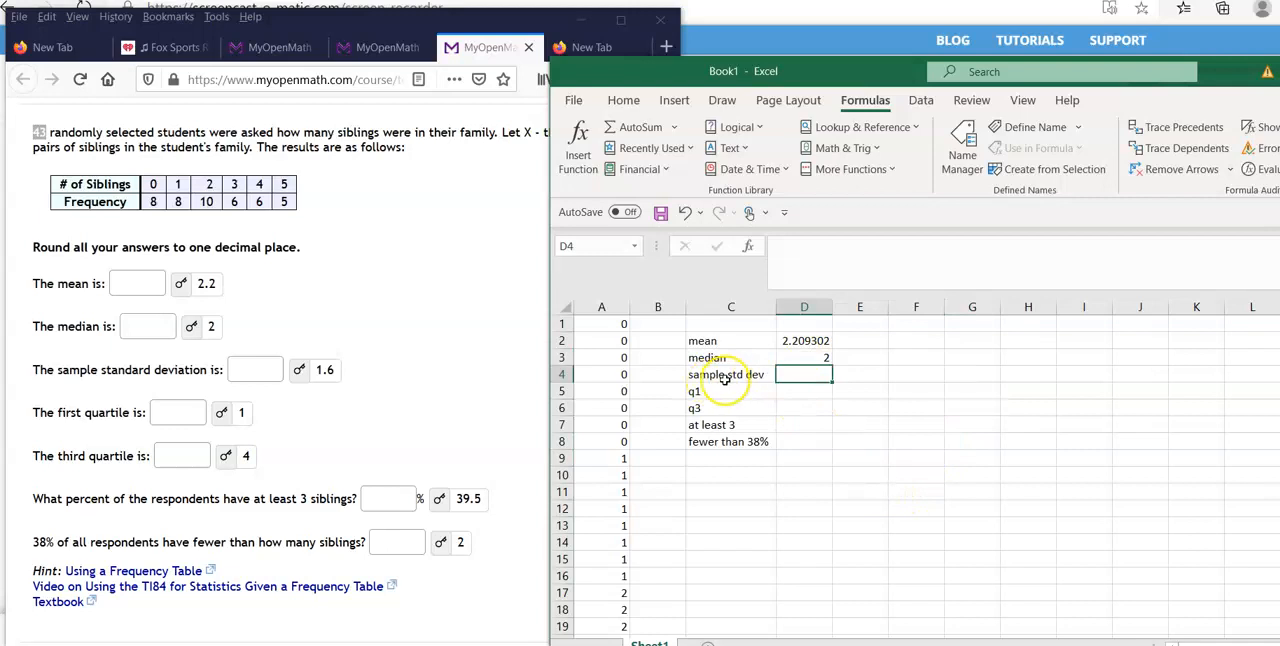
# Calculate the sample standard deviation of the sibling data in D4 with the STDEV.S function over A1:A43.
pyautogui.click(850, 169)
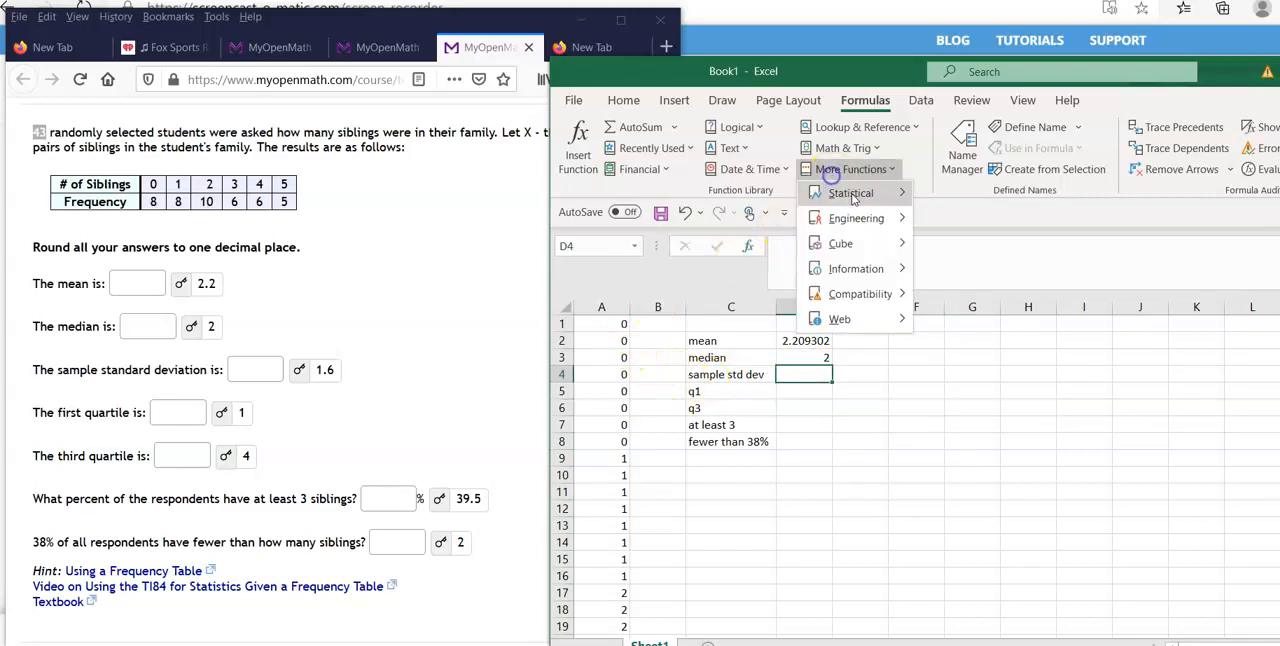
pyautogui.moveTo(850, 193)
pyautogui.click(1094, 505)
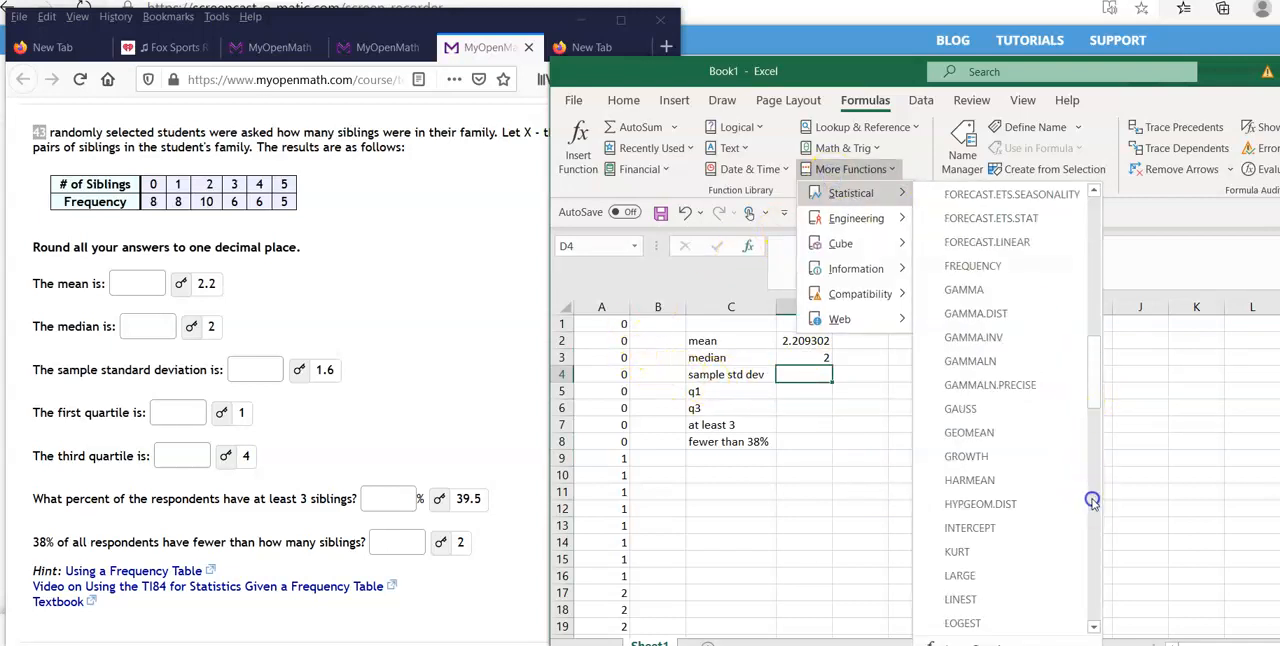
pyautogui.click(1094, 513)
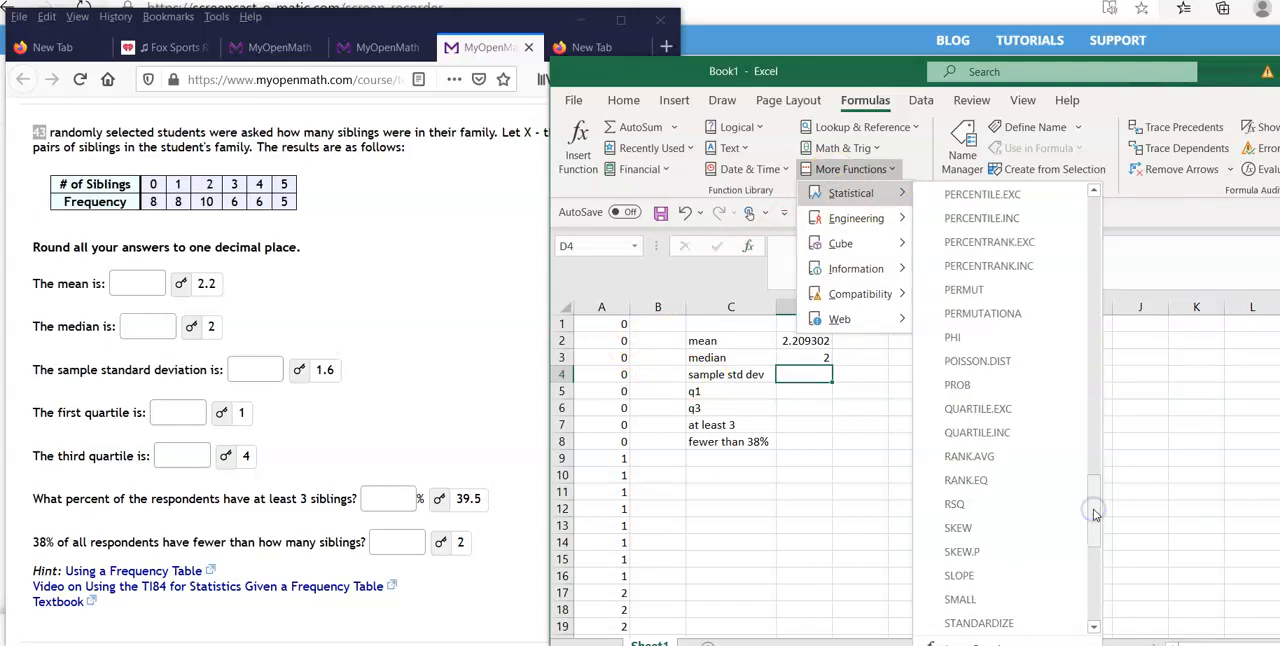
pyautogui.click(1094, 567)
pyautogui.click(950, 243)
pyautogui.click(609, 326)
pyautogui.moveTo(609, 326); pyautogui.dragTo(605, 592)
pyautogui.press('Return')
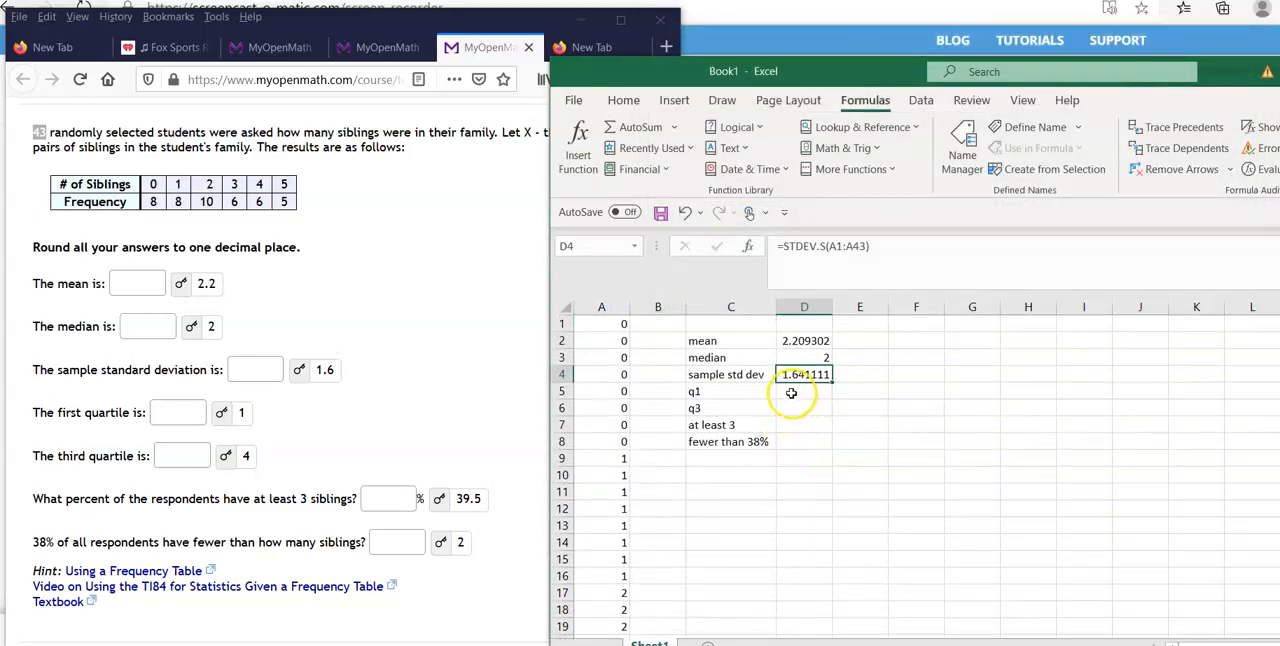
# Calculate the first quartile in D5 with the QUARTILE.EXC function over A1:A43, using quart value 1.
pyautogui.click(804, 393)
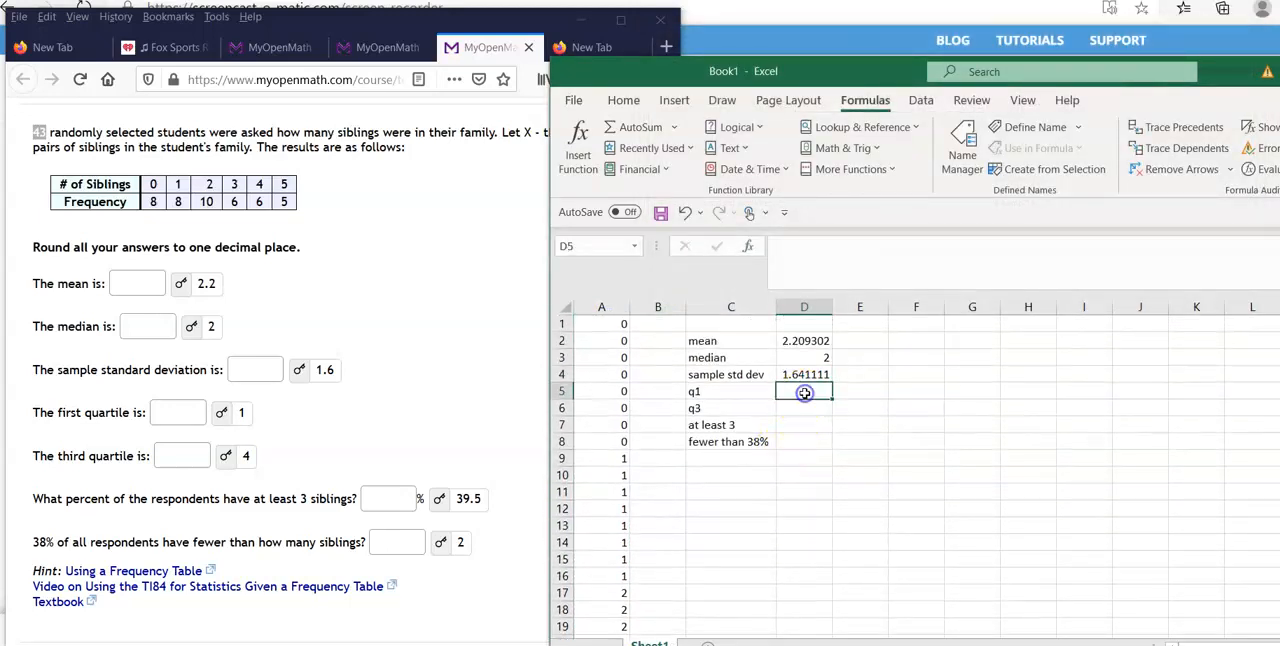
pyautogui.click(850, 169)
pyautogui.moveTo(850, 193)
pyautogui.click(1090, 495)
pyautogui.click(1090, 495)
pyautogui.click(1094, 497)
pyautogui.click(1096, 508)
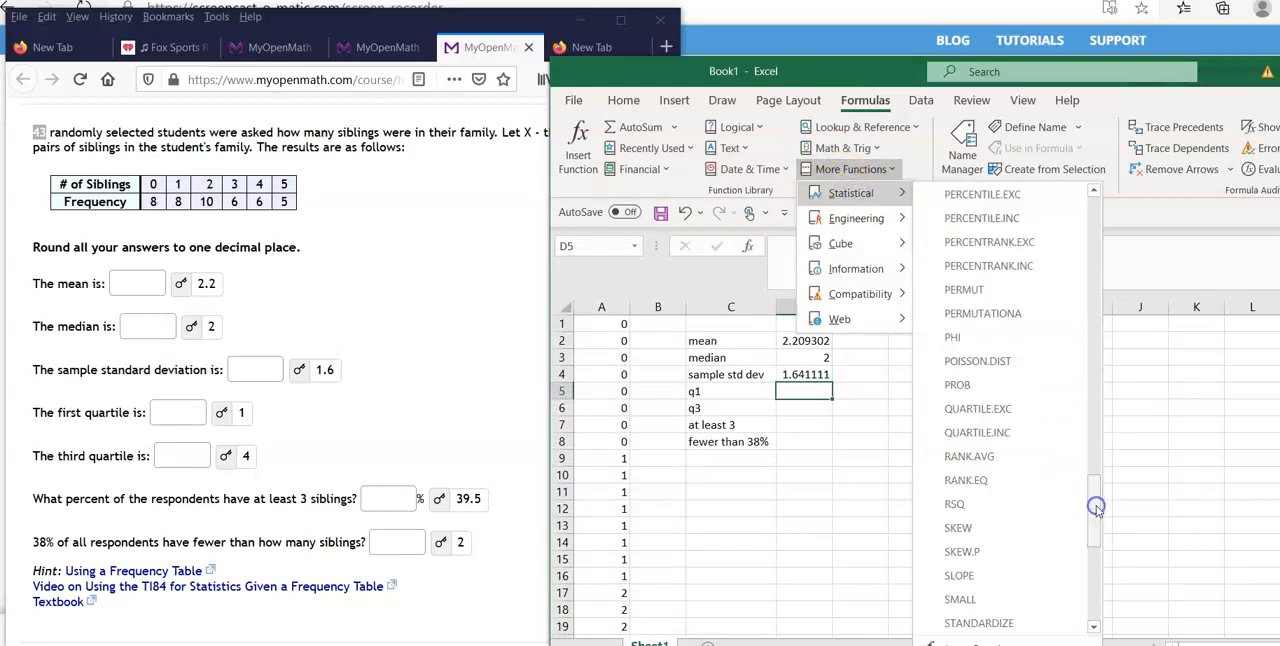
pyautogui.click(1005, 414)
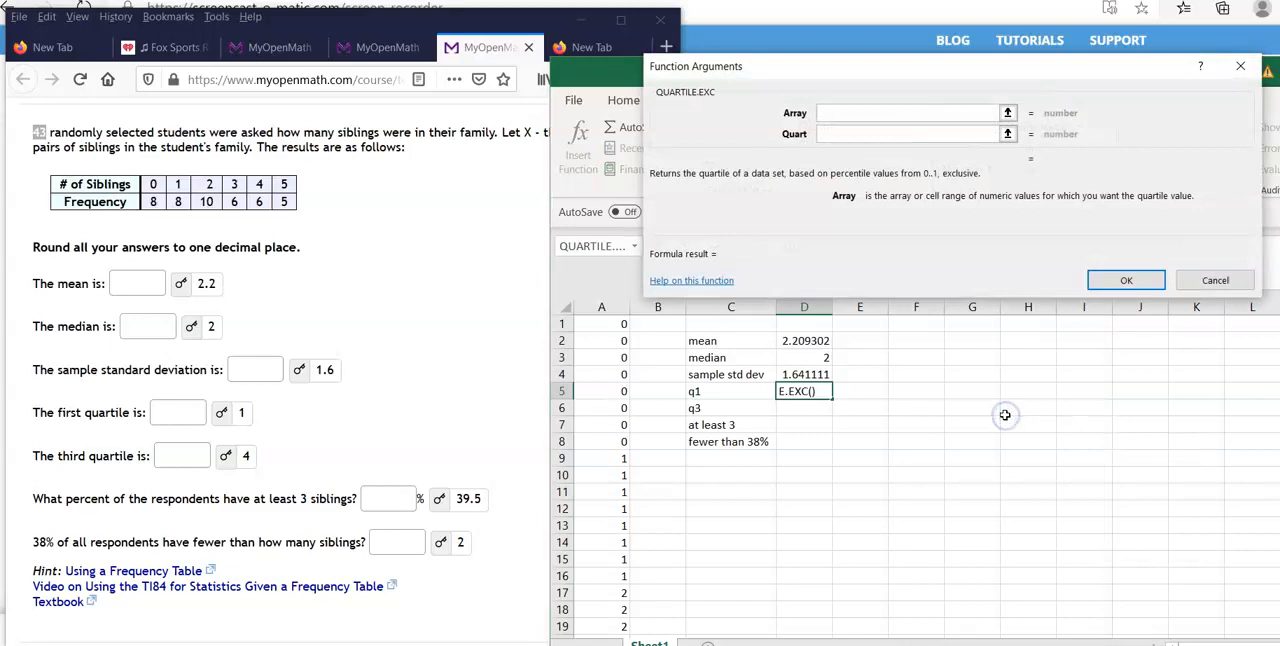
pyautogui.moveTo(606, 326); pyautogui.dragTo(905, 262)
pyautogui.moveTo(606, 640); pyautogui.dragTo(612, 610)
pyautogui.click(843, 132)
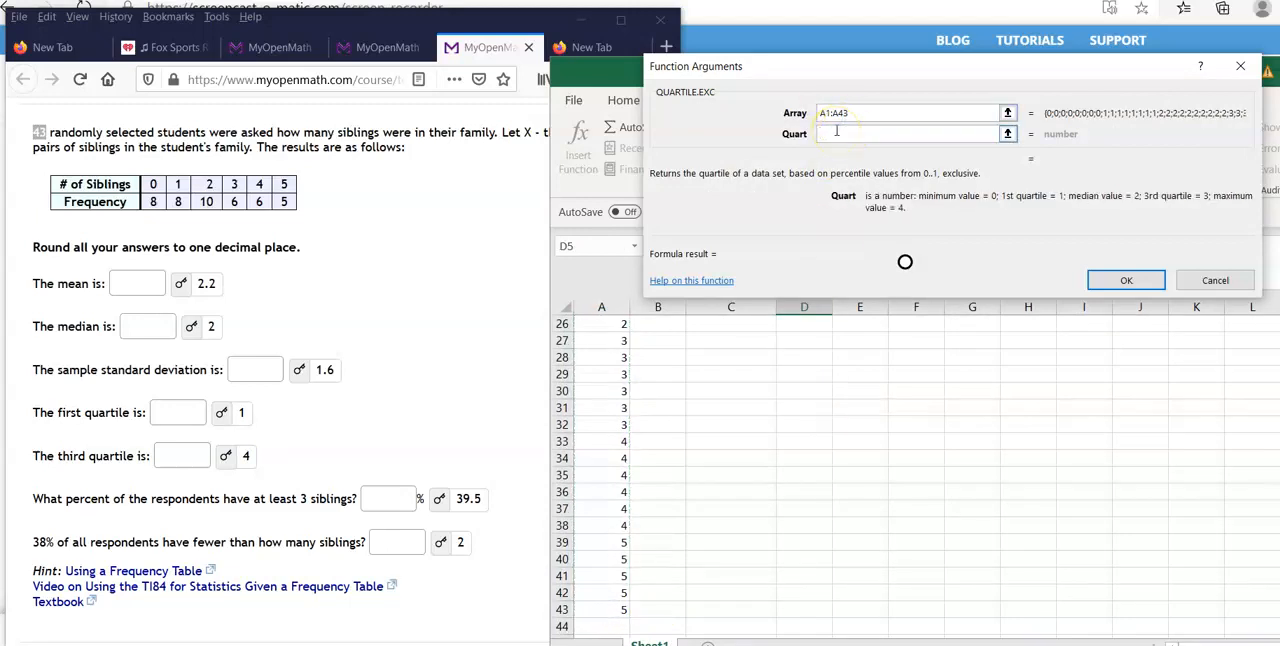
pyautogui.click(1124, 280)
pyautogui.scroll(7, 784, 382)
pyautogui.scroll(2, 784, 382)
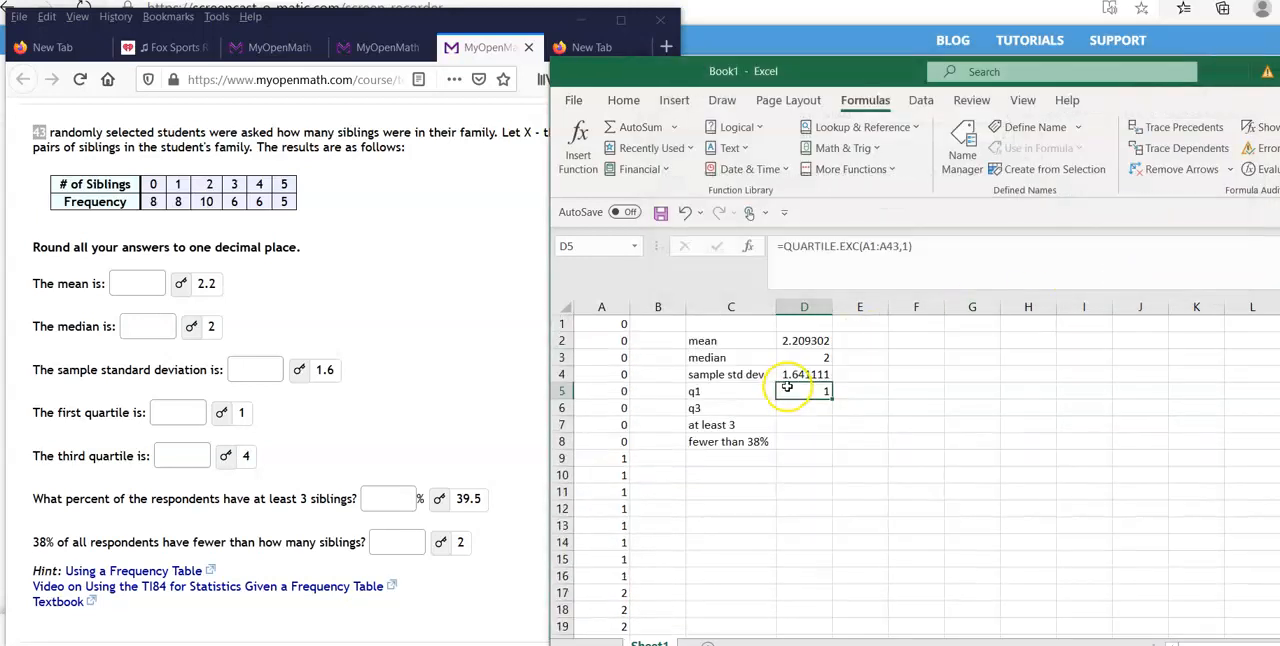
# Calculate the third quartile in D6 with the QUARTILE.EXC function over A1:A43, using quart value 3.
pyautogui.click(792, 412)
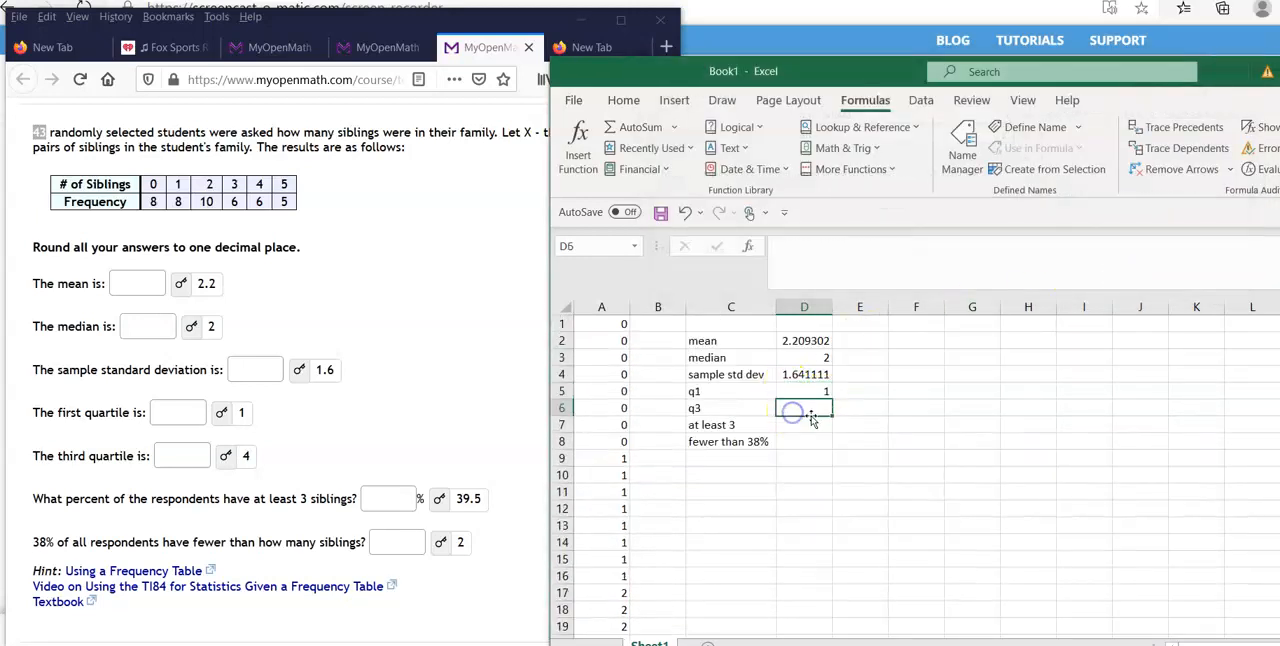
pyautogui.click(820, 172)
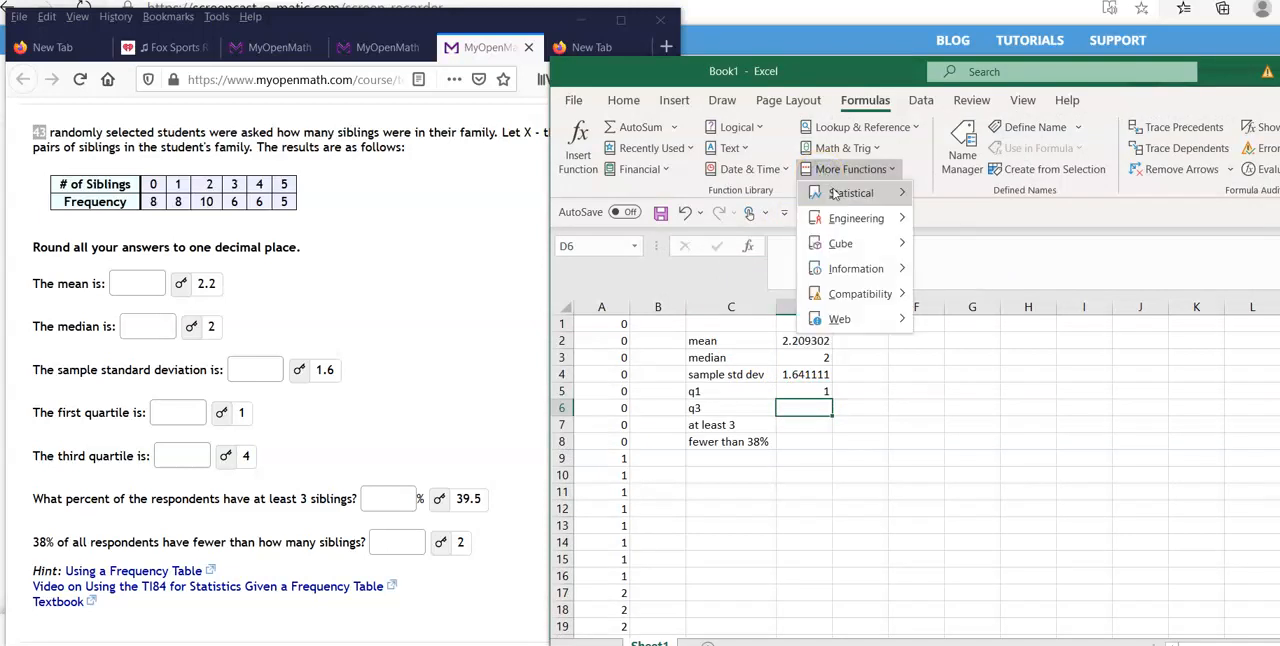
pyautogui.click(835, 193)
pyautogui.scroll(-15, 1115, 522)
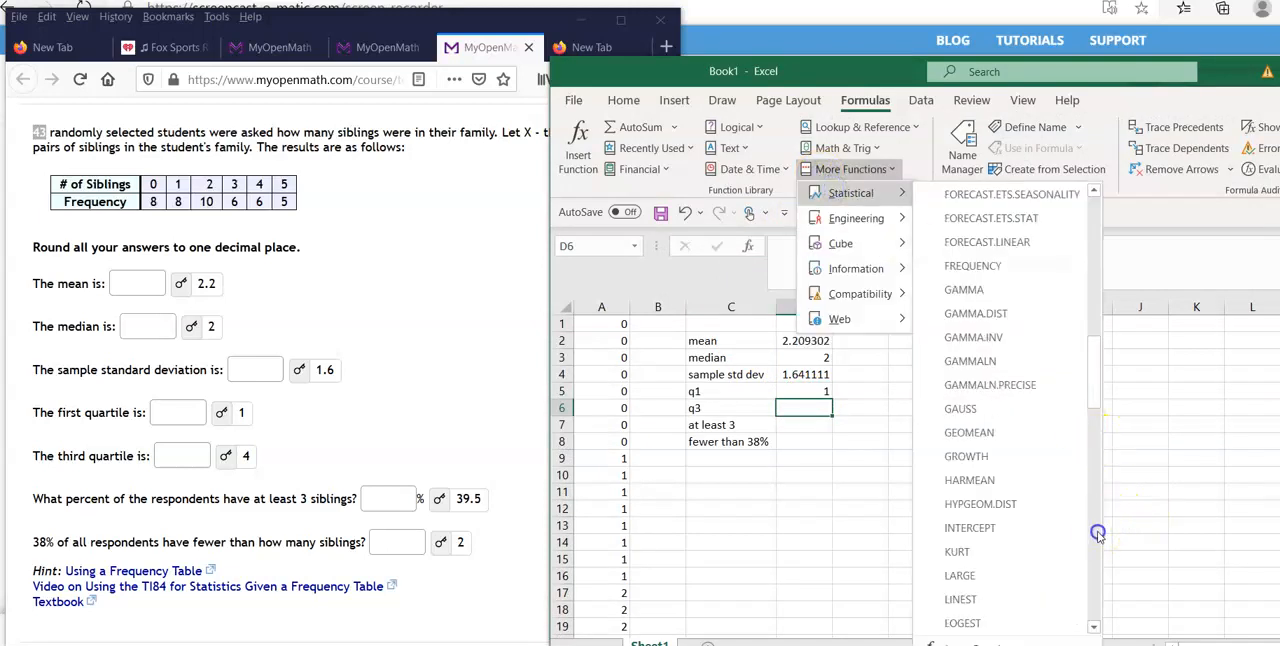
pyautogui.click(1097, 535)
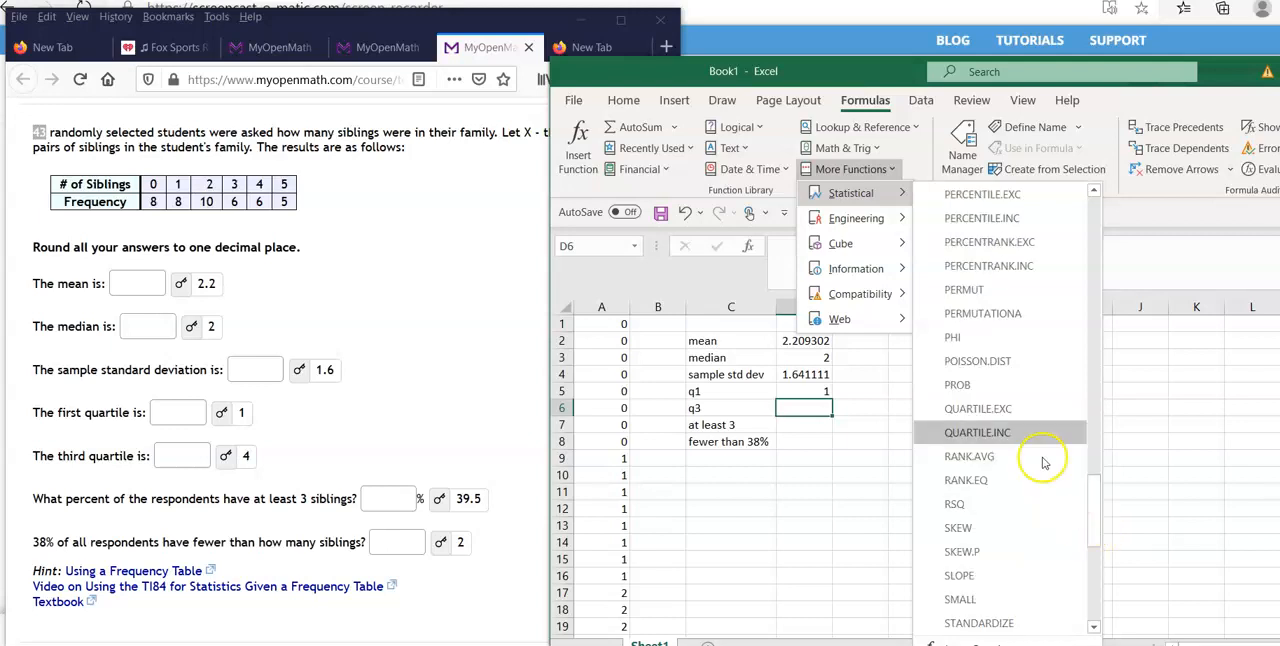
pyautogui.click(1030, 410)
pyautogui.moveTo(620, 325); pyautogui.dragTo(614, 591)
pyautogui.click(835, 134)
pyautogui.write('3')
pyautogui.click(1130, 279)
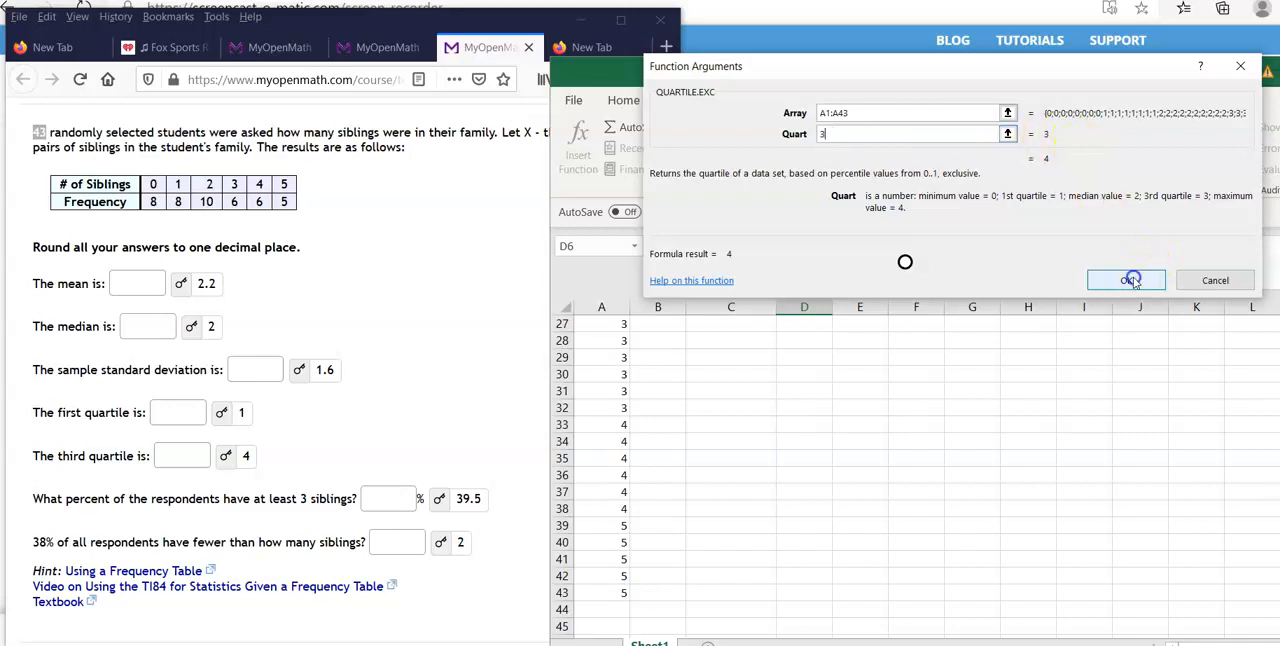
# Check the frequencies for 3, 4 and 5 siblings and enter 39.5 in D7 as the at-least-3 percentage.
pyautogui.click(806, 348)
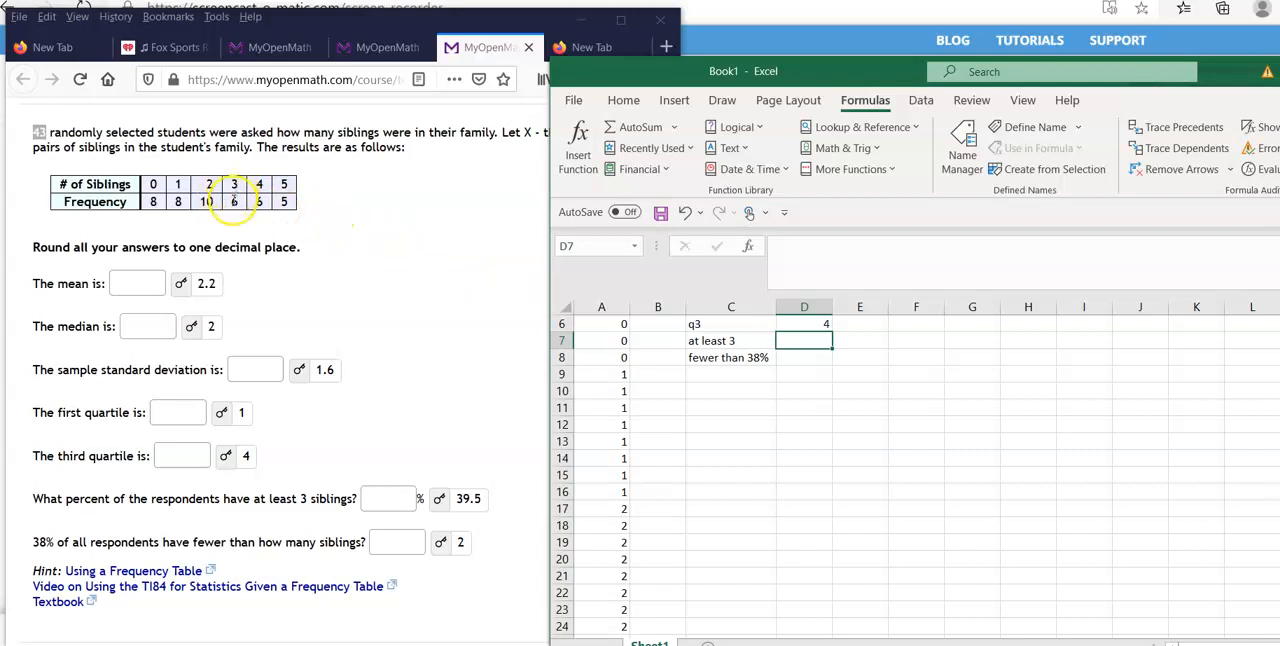
pyautogui.click(234, 204)
pyautogui.doubleClick(236, 202)
pyautogui.doubleClick(260, 204)
pyautogui.doubleClick(284, 203)
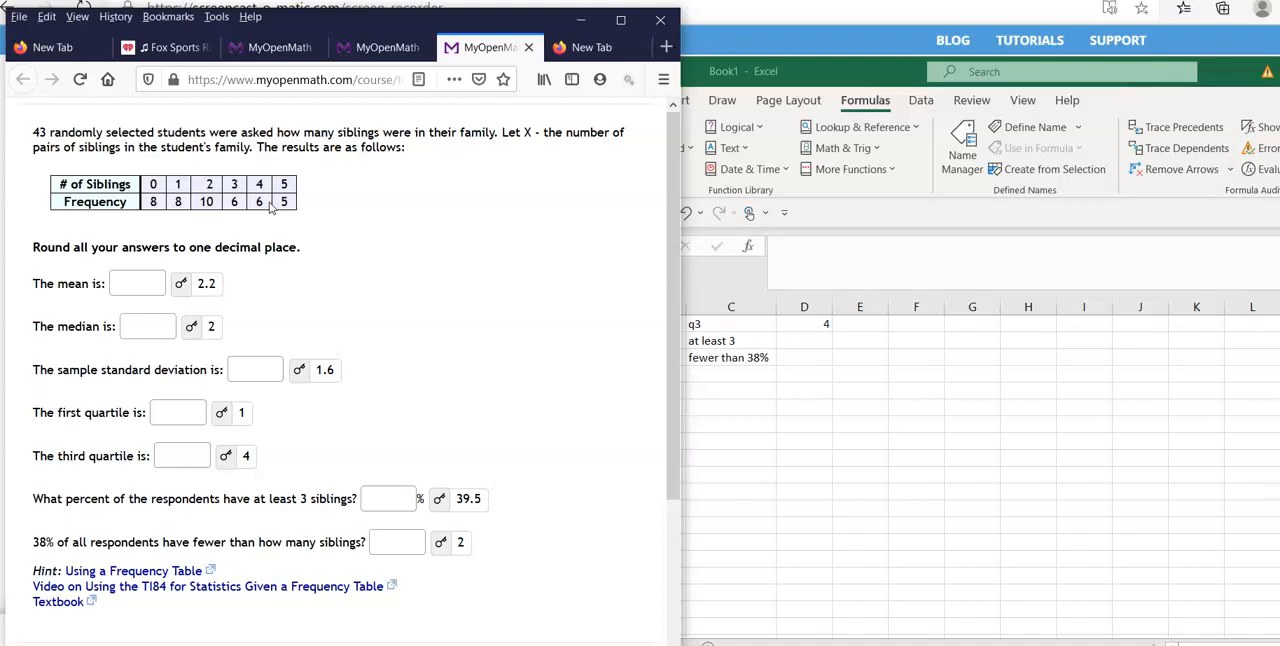
pyautogui.click(817, 341)
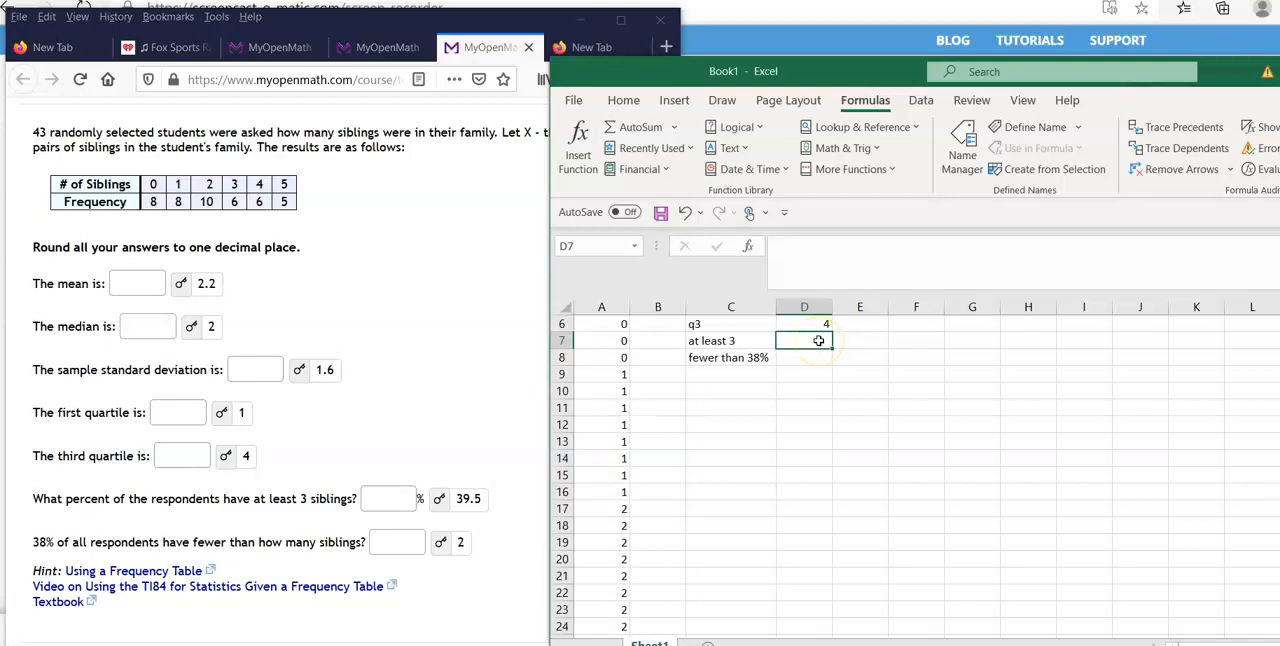
pyautogui.write('39.5')
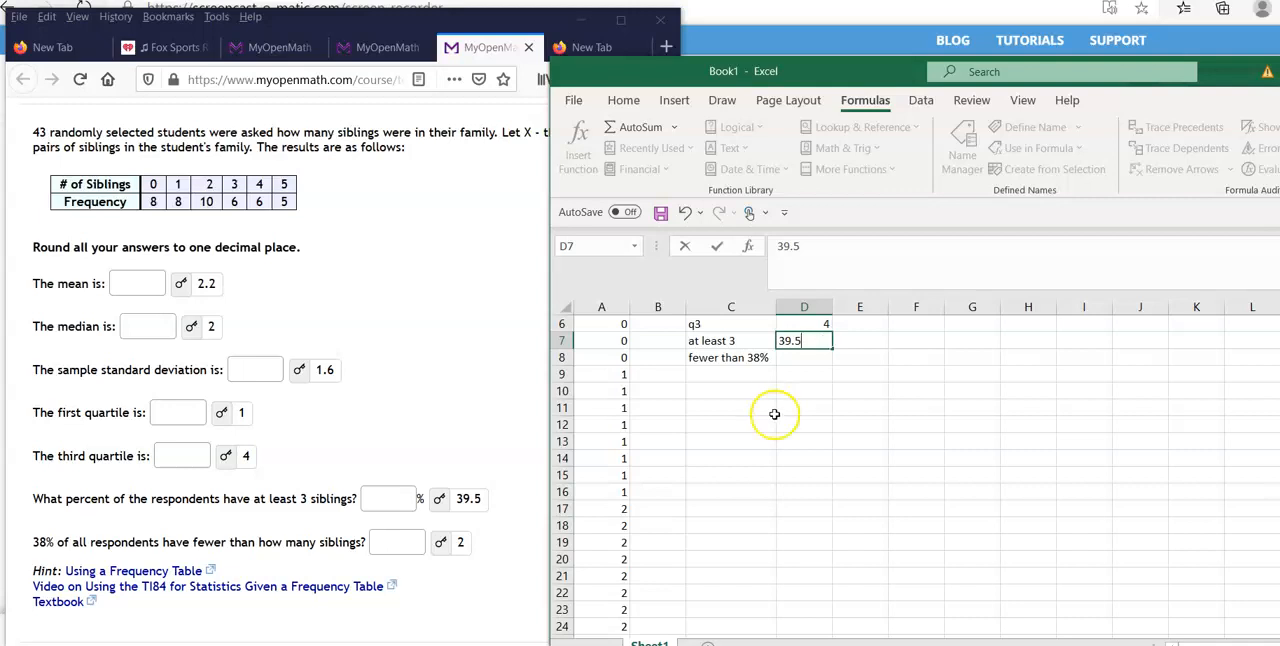
pyautogui.click(815, 358)
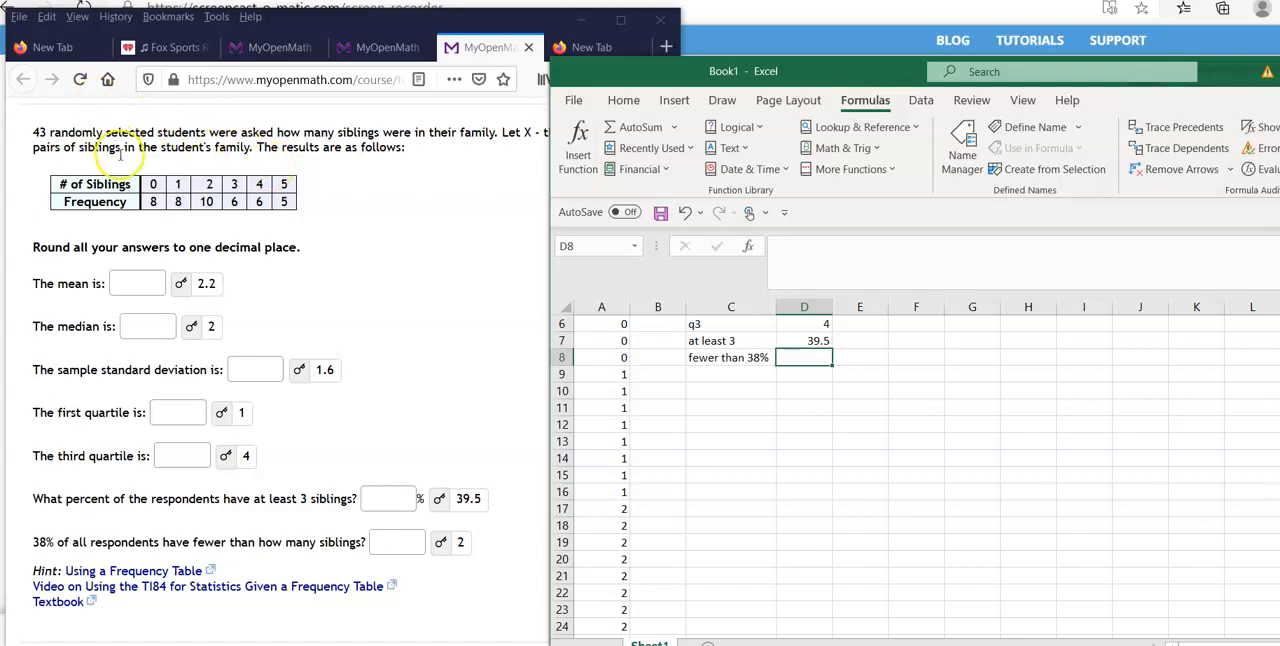
# Examine the frequencies for 0, 1 and 2 siblings in the problem's table to work out the 38% question.
pyautogui.click(153, 200)
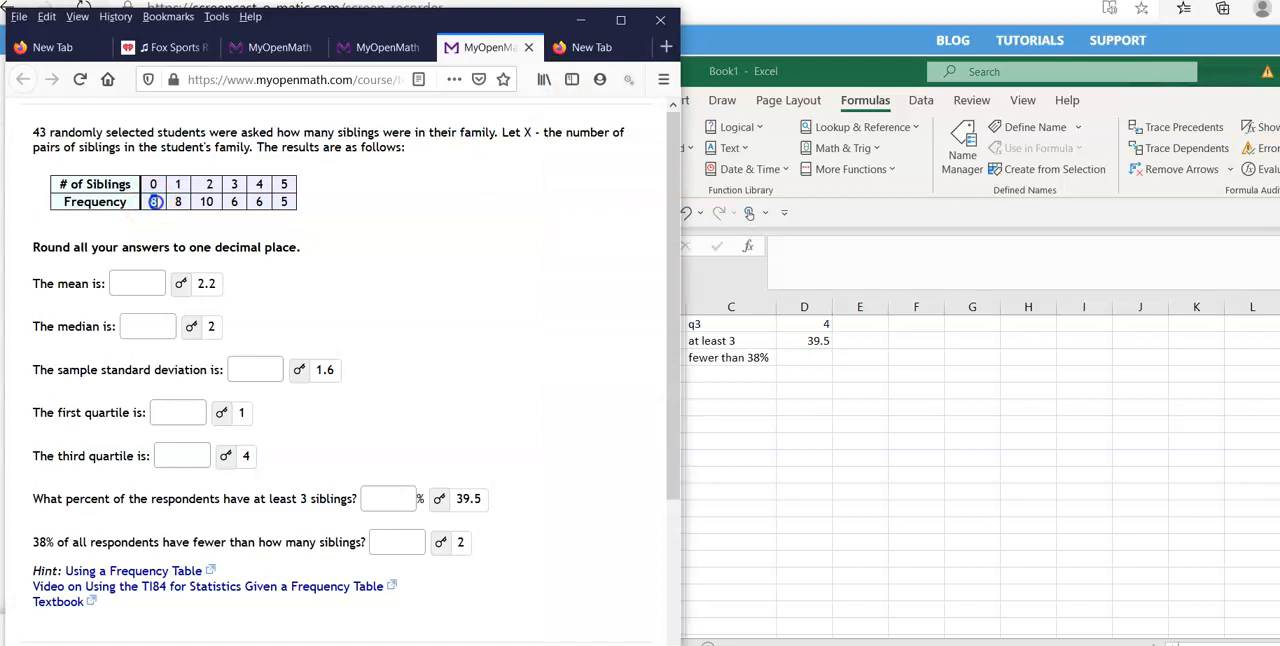
pyautogui.click(177, 202)
pyautogui.doubleClick(177, 202)
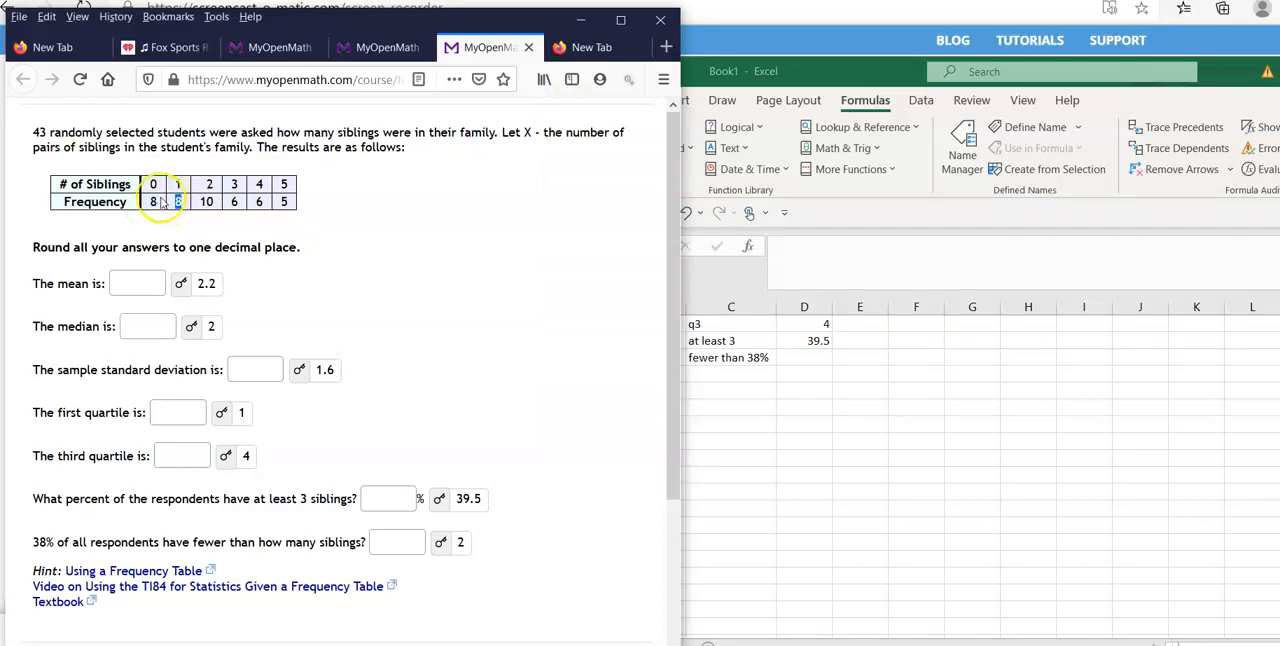
pyautogui.doubleClick(155, 202)
pyautogui.doubleClick(160, 203)
pyautogui.moveTo(209, 185); pyautogui.dragTo(208, 203)
pyautogui.click(208, 203)
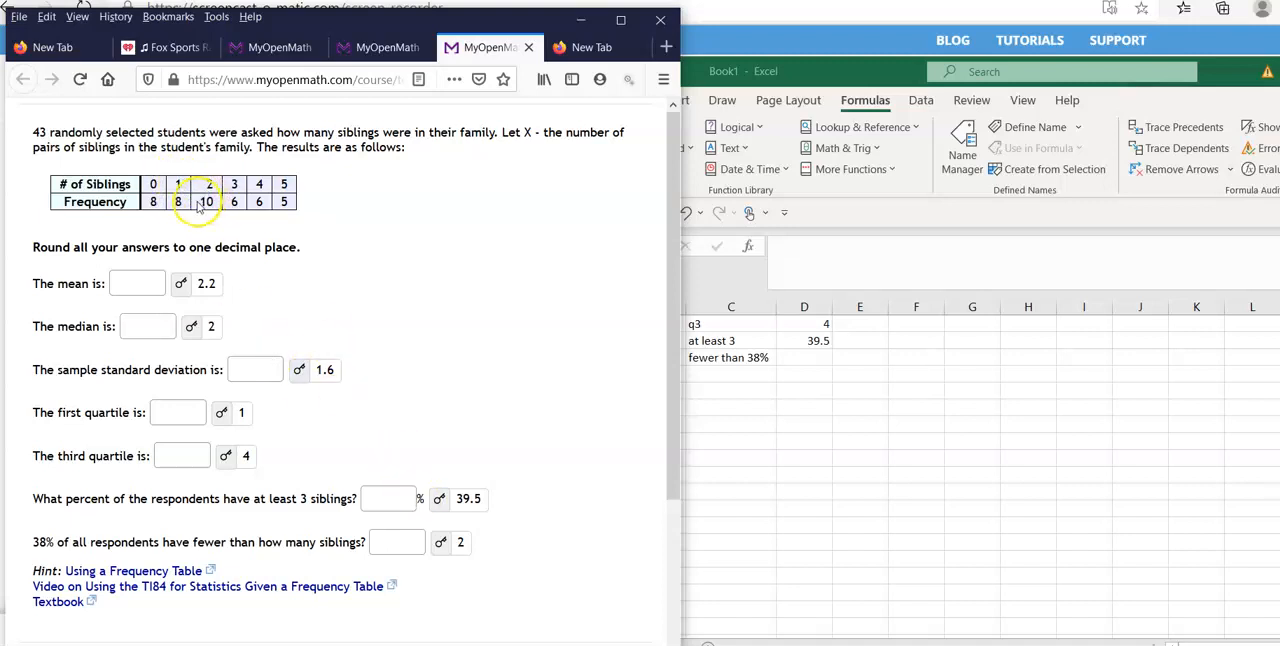
pyautogui.doubleClick(153, 202)
pyautogui.click(176, 203)
pyautogui.doubleClick(179, 202)
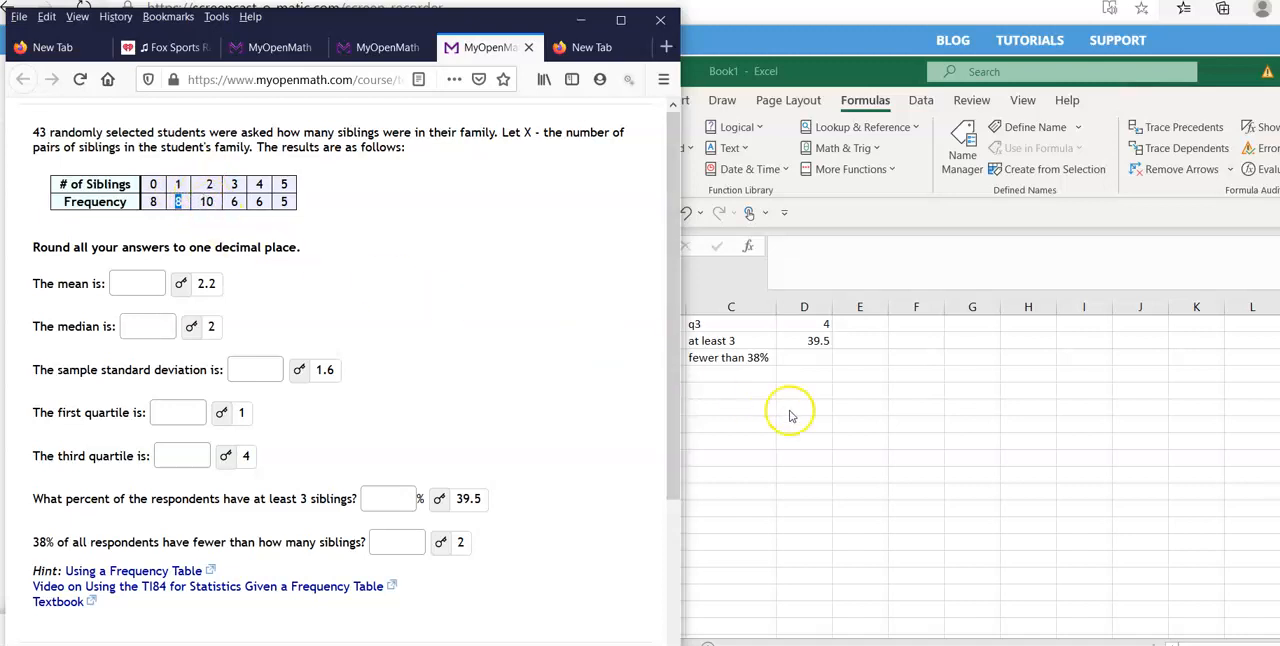
# Enter 2 in D8 as the answer for the fewer than 38% label.
pyautogui.click(806, 358)
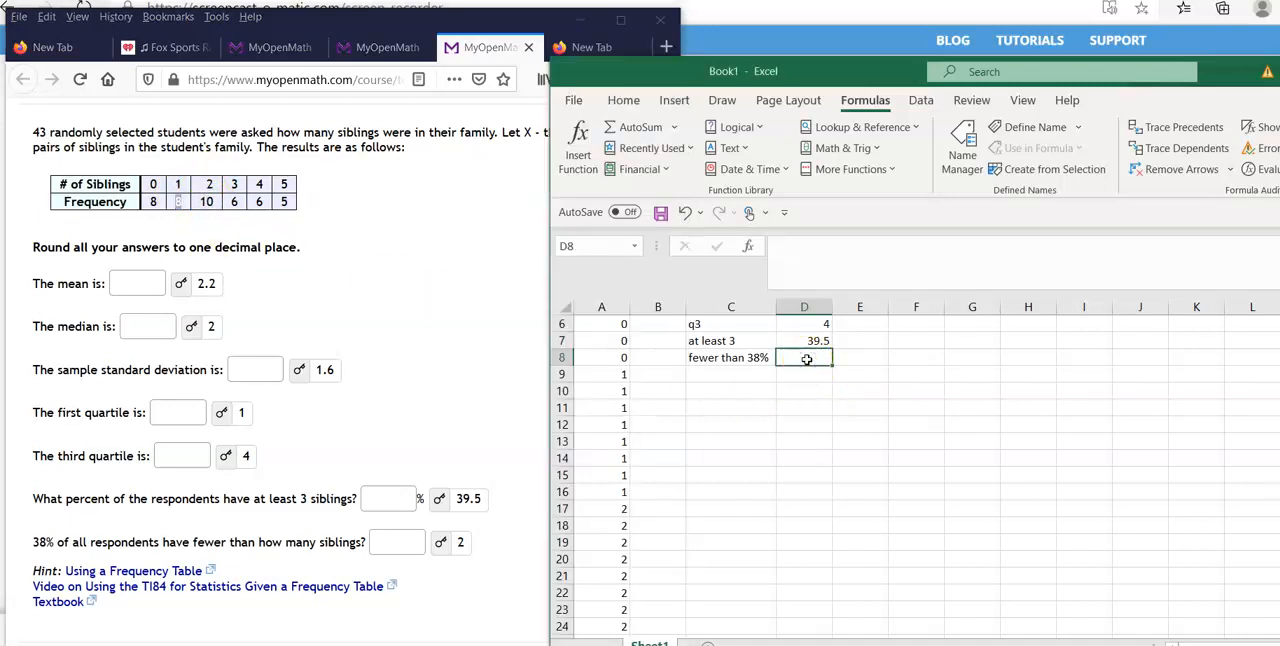
pyautogui.write('2')
pyautogui.press('Return')
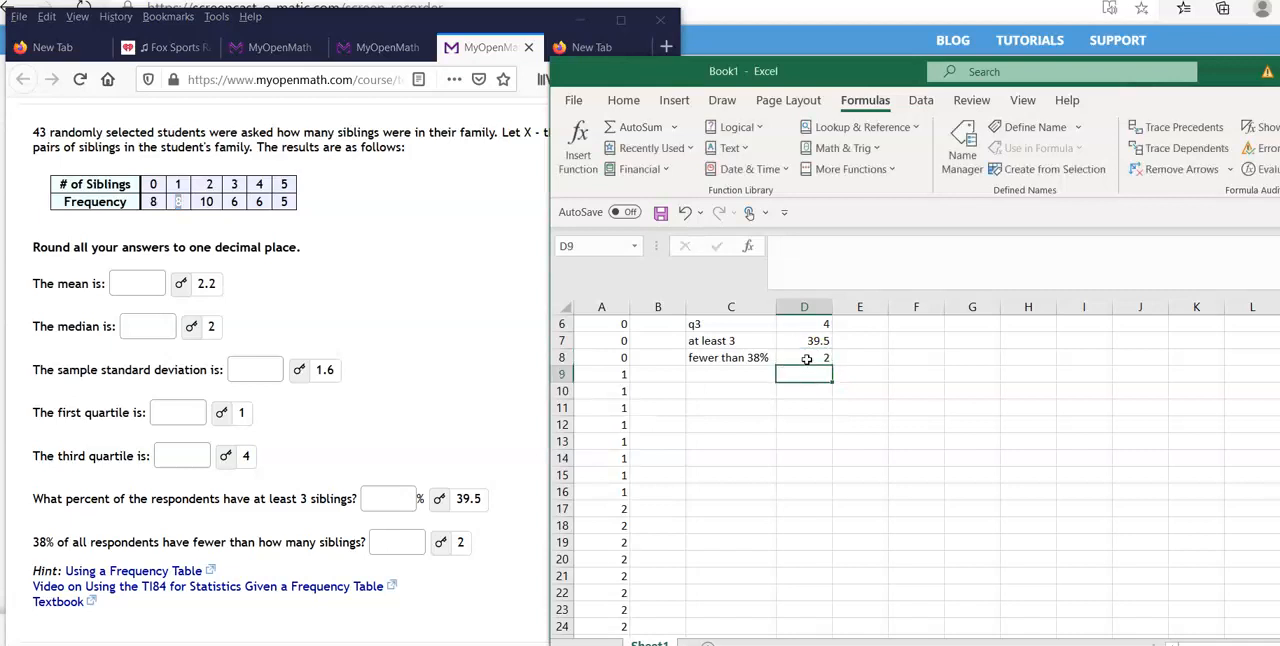